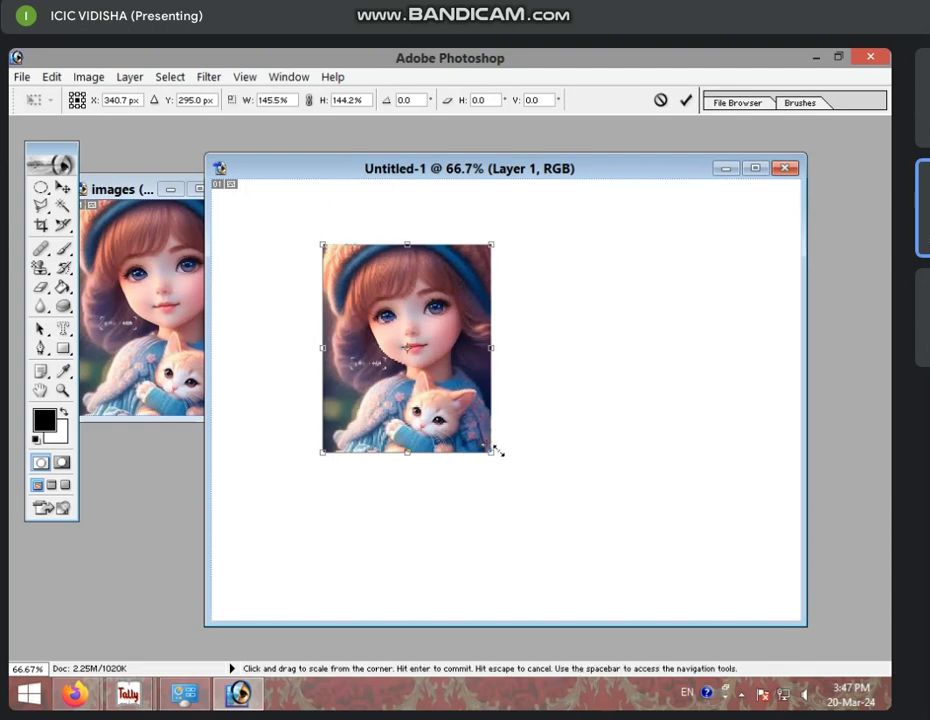
# Step: Scale the girl-and-kitten picture on Layer 1 to about 204% wide by 163% tall
pyautogui.moveTo(497, 460)
pyautogui.mouseDown()
pyautogui.moveTo(443, 379)
pyautogui.moveTo(579, 492)
pyautogui.moveTo(581, 504)
pyautogui.moveTo(440, 347)
pyautogui.moveTo(462, 364)
pyautogui.moveTo(484, 407)
pyautogui.moveTo(552, 467)
pyautogui.moveTo(722, 484)
pyautogui.moveTo(725, 566)
pyautogui.moveTo(639, 504)
pyautogui.moveTo(560, 498)
pyautogui.moveTo(523, 477)
pyautogui.mouseUp()
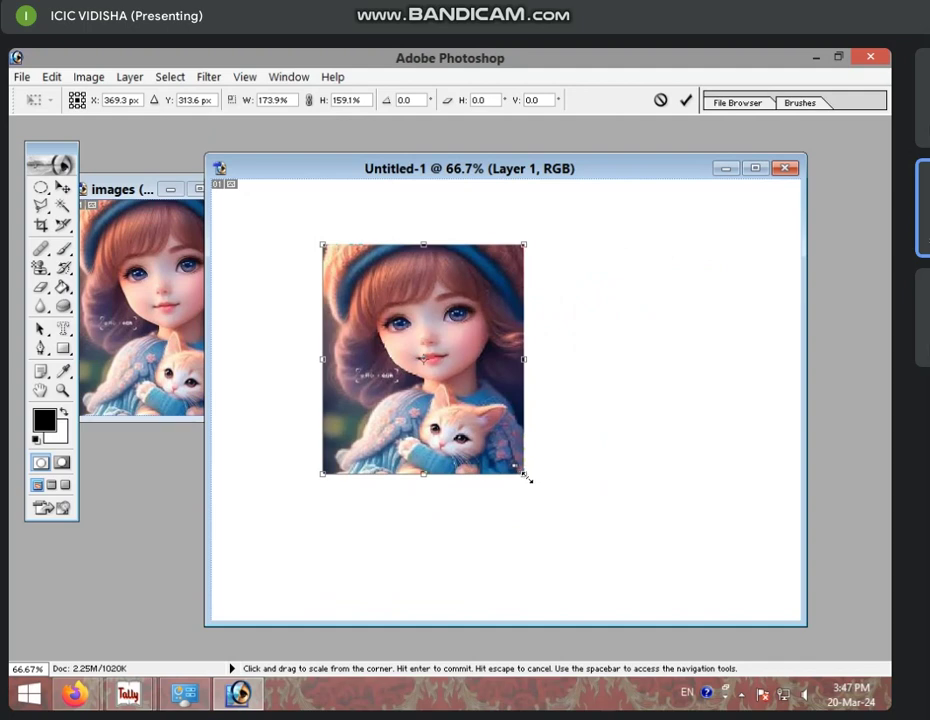
pyautogui.moveTo(527, 478)
pyautogui.mouseDown()
pyautogui.moveTo(419, 394)
pyautogui.moveTo(628, 563)
pyautogui.moveTo(501, 426)
pyautogui.moveTo(553, 461)
pyautogui.mouseUp()
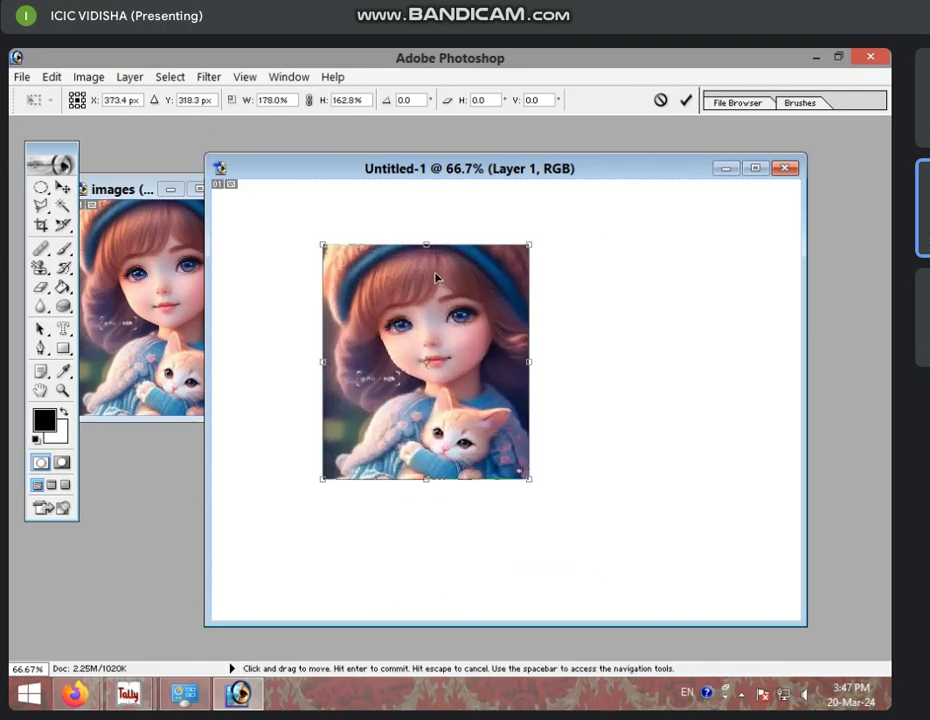
pyautogui.moveTo(426, 240); pyautogui.dragTo(430, 238)
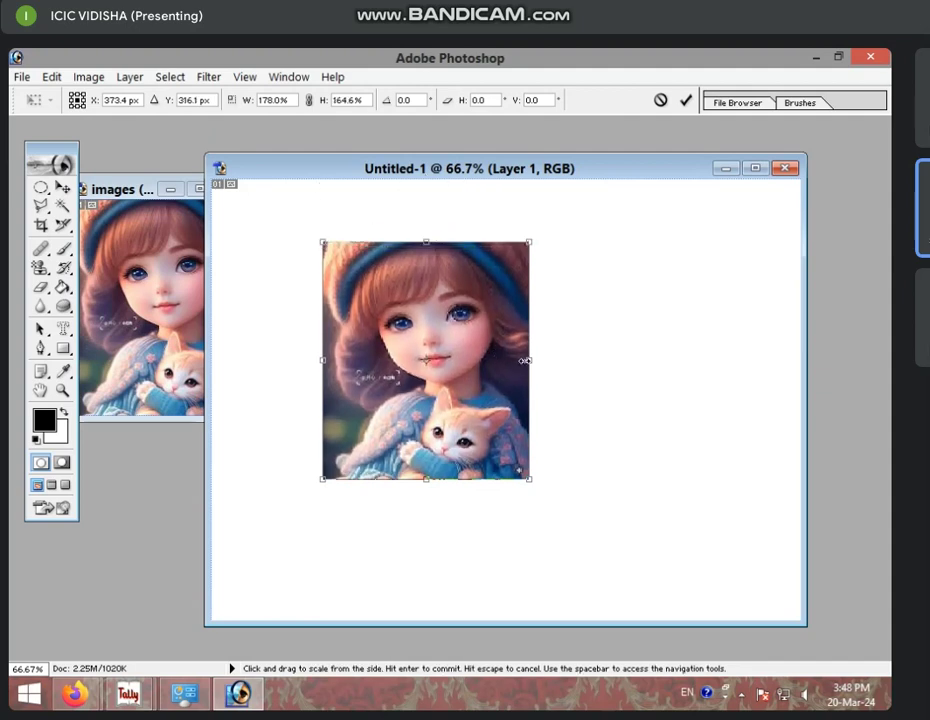
pyautogui.moveTo(525, 360); pyautogui.dragTo(562, 360)
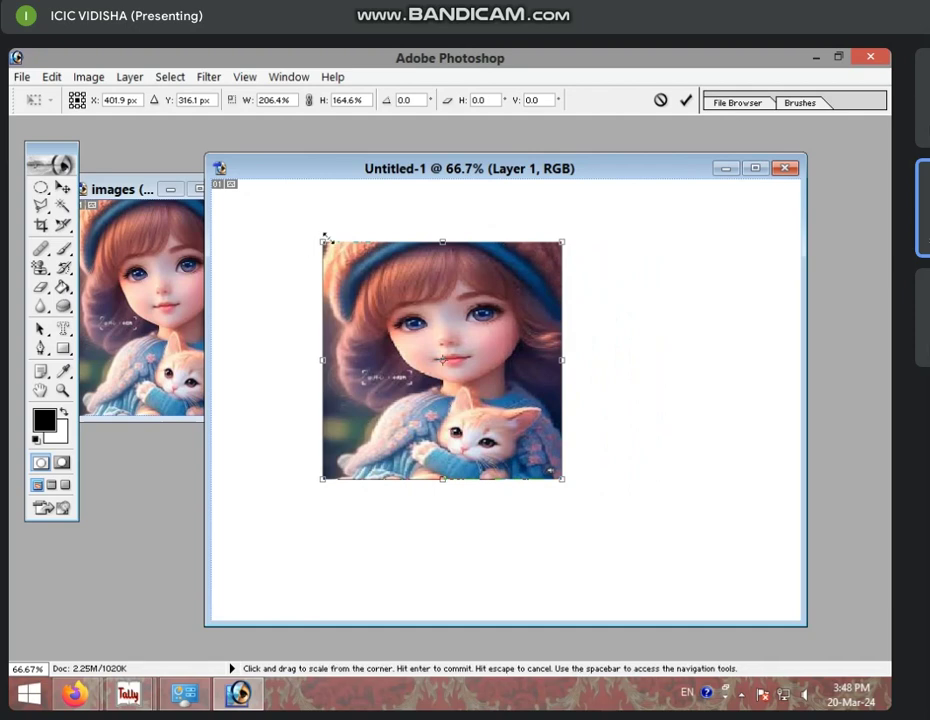
pyautogui.moveTo(318, 236)
pyautogui.mouseDown()
pyautogui.moveTo(421, 338)
pyautogui.moveTo(284, 255)
pyautogui.moveTo(376, 272)
pyautogui.moveTo(268, 243)
pyautogui.moveTo(316, 241)
pyautogui.moveTo(444, 332)
pyautogui.moveTo(309, 201)
pyautogui.moveTo(460, 312)
pyautogui.moveTo(307, 222)
pyautogui.moveTo(384, 264)
pyautogui.moveTo(313, 249)
pyautogui.mouseUp()
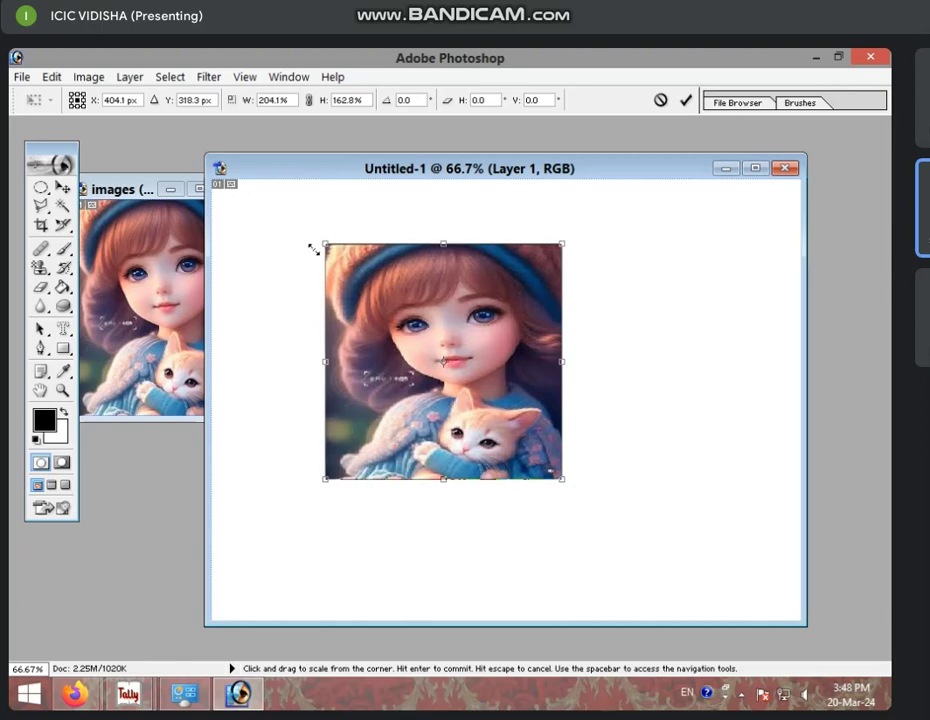
pyautogui.moveTo(452, 210)
pyautogui.mouseDown()
pyautogui.moveTo(504, 224)
pyautogui.moveTo(523, 245)
pyautogui.moveTo(423, 187)
pyautogui.moveTo(296, 293)
pyautogui.moveTo(641, 446)
pyautogui.moveTo(488, 189)
pyautogui.moveTo(386, 228)
pyautogui.moveTo(482, 213)
pyautogui.moveTo(419, 222)
pyautogui.moveTo(442, 222)
pyautogui.mouseUp()
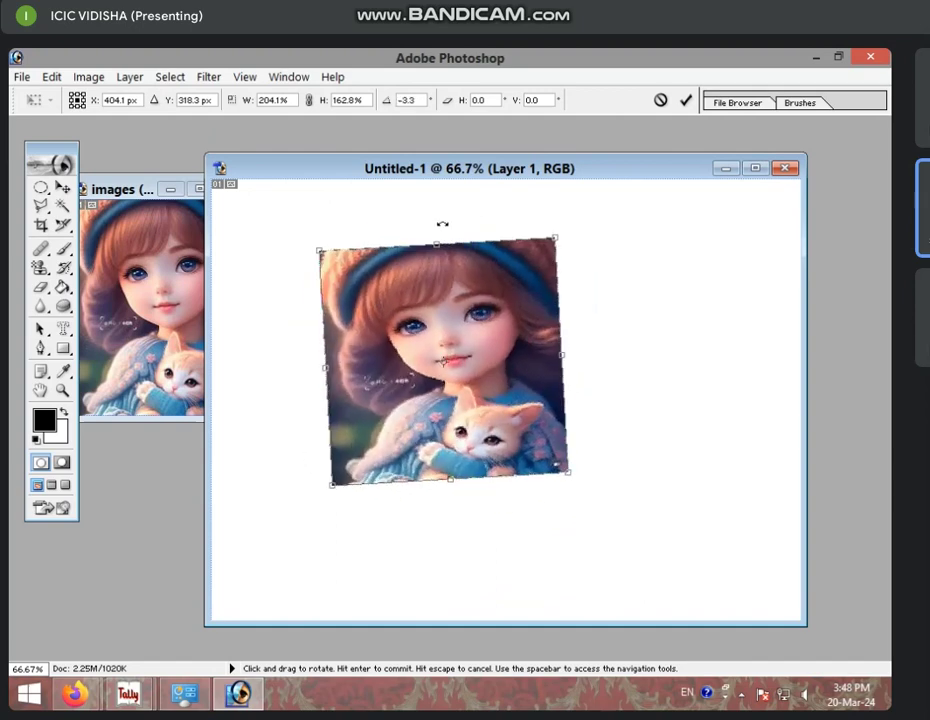
# Step: Tilt the picture to −4°, move it toward the canvas centre, and commit the transform
pyautogui.moveTo(459, 511)
pyautogui.mouseDown()
pyautogui.moveTo(560, 519)
pyautogui.moveTo(473, 525)
pyautogui.mouseUp()
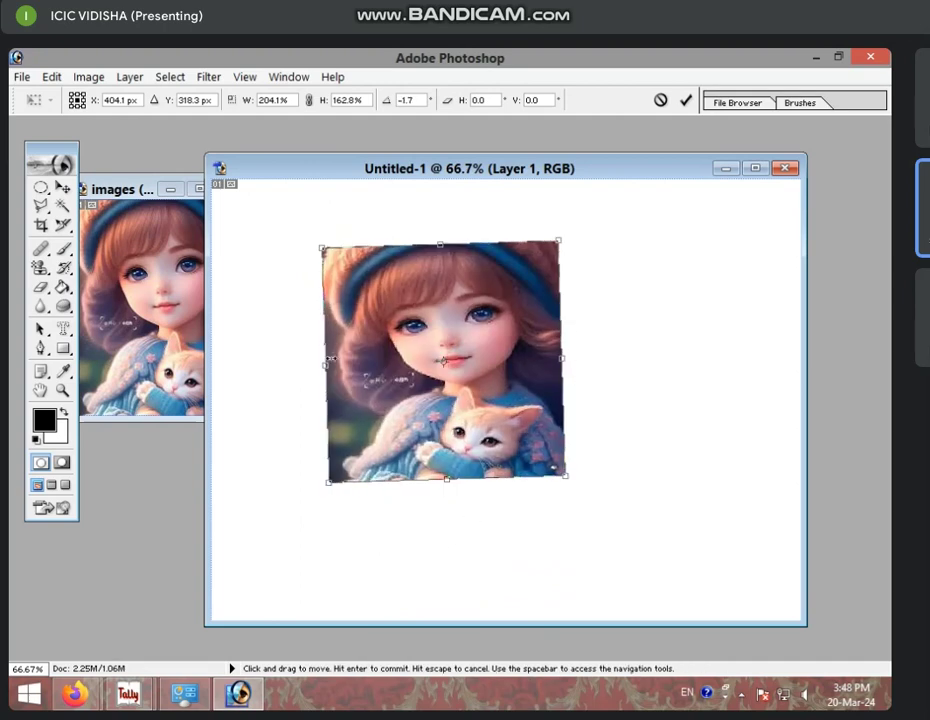
pyautogui.moveTo(284, 365)
pyautogui.mouseDown()
pyautogui.moveTo(286, 380)
pyautogui.moveTo(263, 375)
pyautogui.moveTo(301, 380)
pyautogui.moveTo(291, 370)
pyautogui.mouseUp()
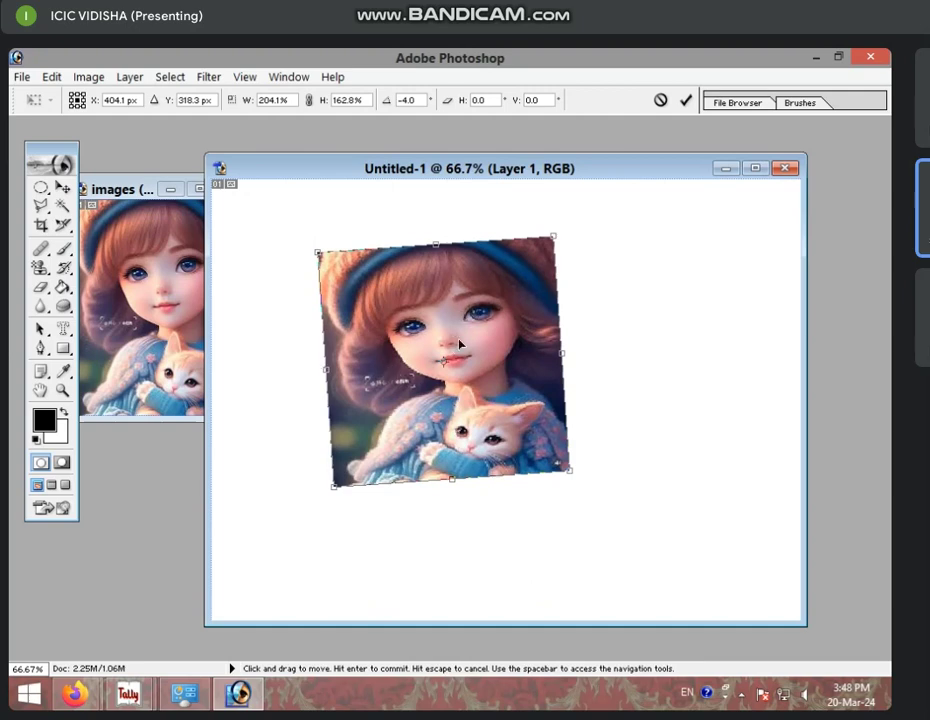
pyautogui.moveTo(463, 378); pyautogui.dragTo(386, 342)
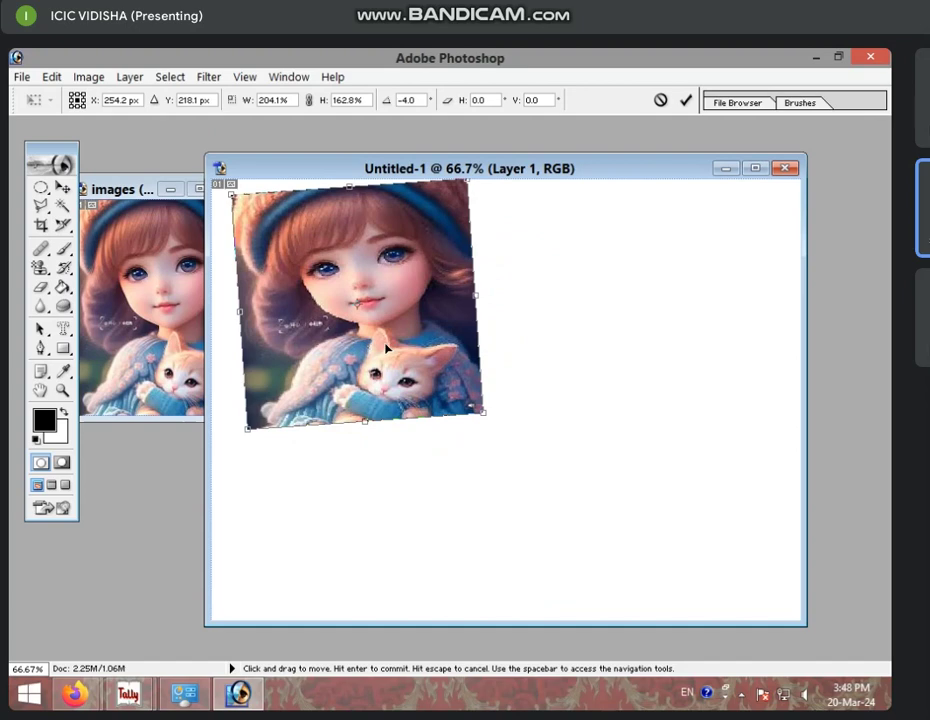
pyautogui.moveTo(386, 347)
pyautogui.mouseDown()
pyautogui.moveTo(450, 456)
pyautogui.moveTo(415, 405)
pyautogui.moveTo(425, 440)
pyautogui.moveTo(428, 420)
pyautogui.moveTo(448, 442)
pyautogui.moveTo(440, 457)
pyautogui.mouseUp()
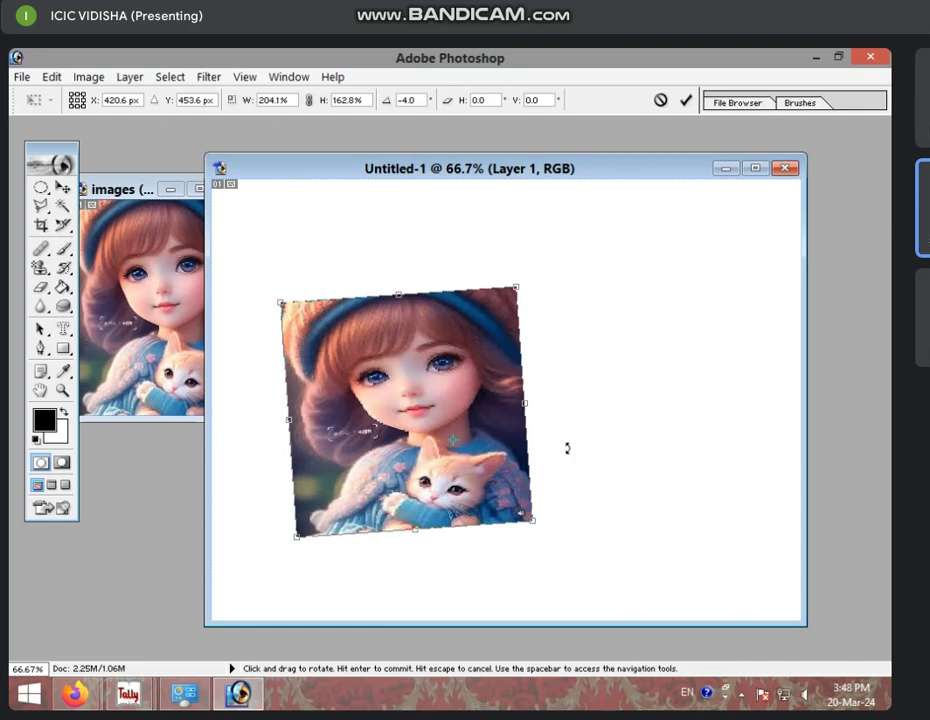
pyautogui.press('Return')
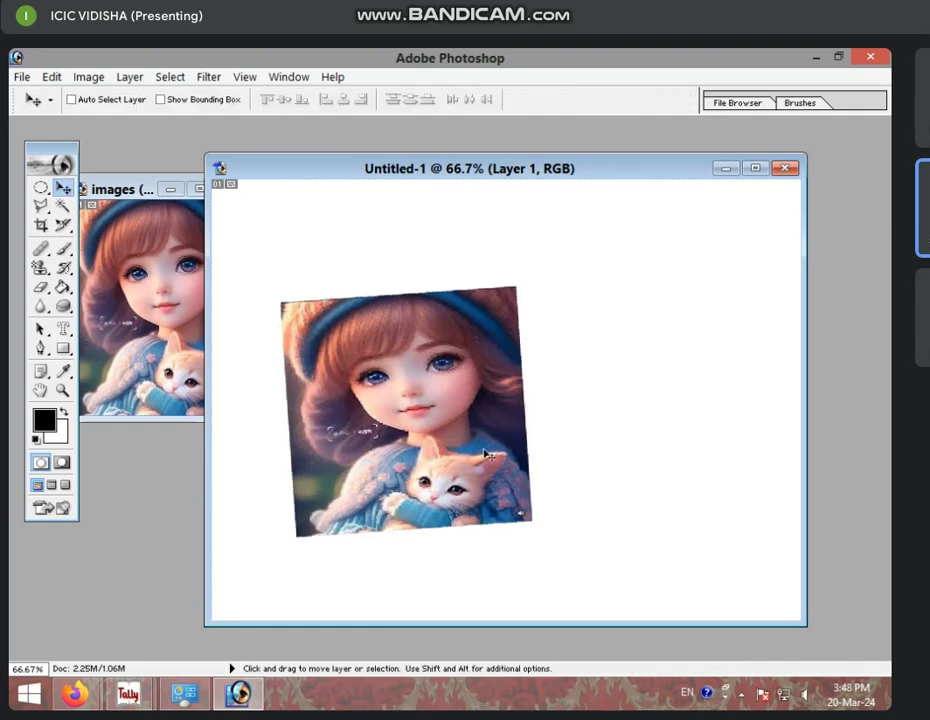
# Step: Drag the four girl copies into an overlapping collage, undoing the lower-left copy's last move
pyautogui.moveTo(412, 435)
pyautogui.mouseDown()
pyautogui.moveTo(407, 369)
pyautogui.moveTo(553, 491)
pyautogui.moveTo(716, 343)
pyautogui.moveTo(573, 420)
pyautogui.moveTo(337, 500)
pyautogui.mouseUp()
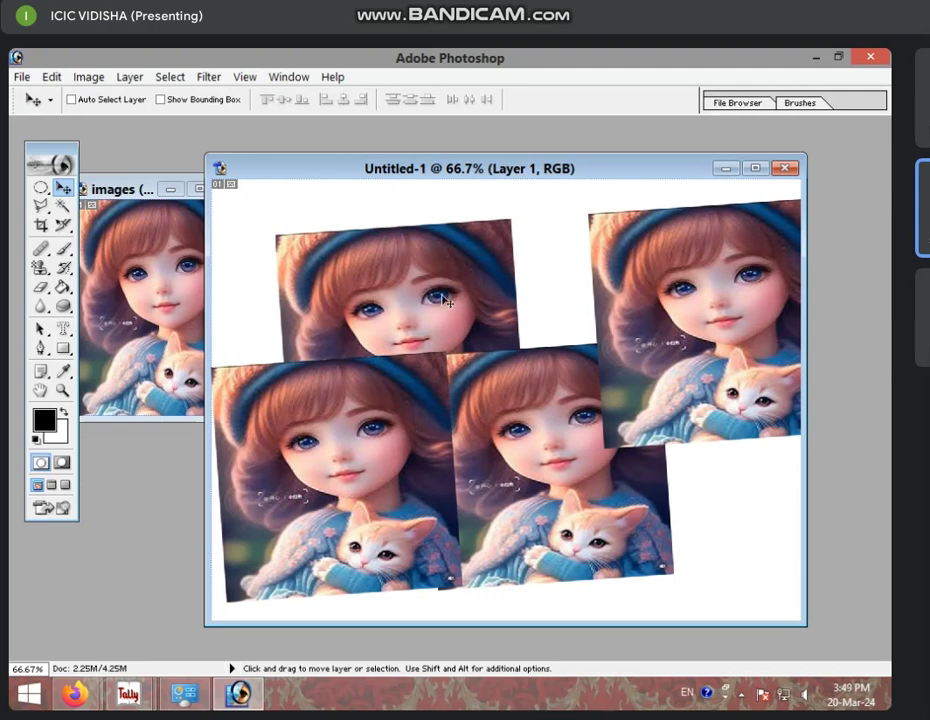
pyautogui.moveTo(446, 287); pyautogui.dragTo(540, 362)
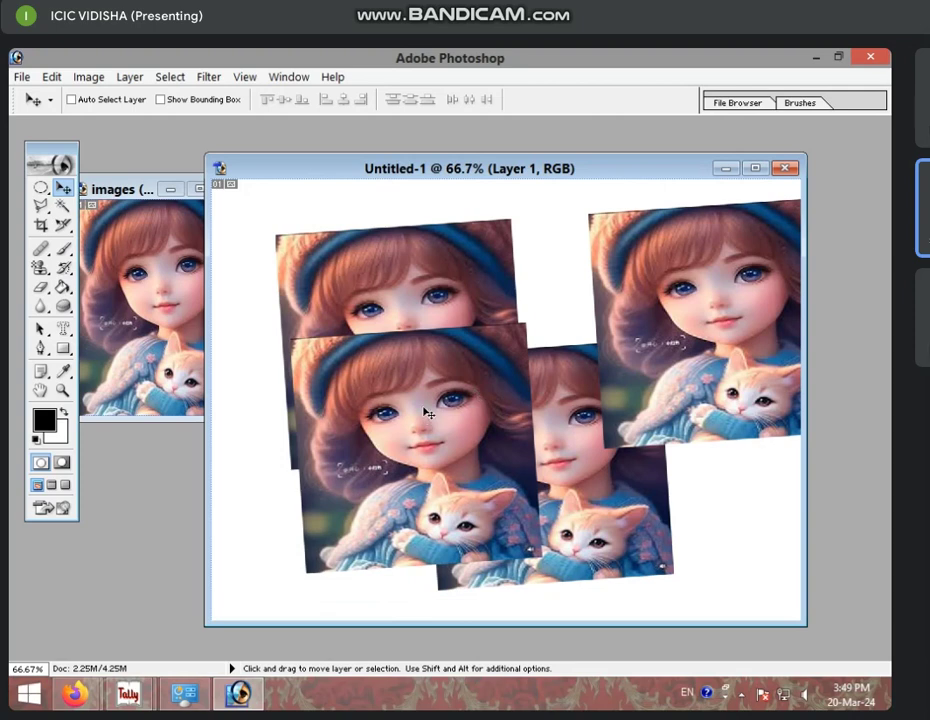
pyautogui.moveTo(427, 413); pyautogui.dragTo(432, 453)
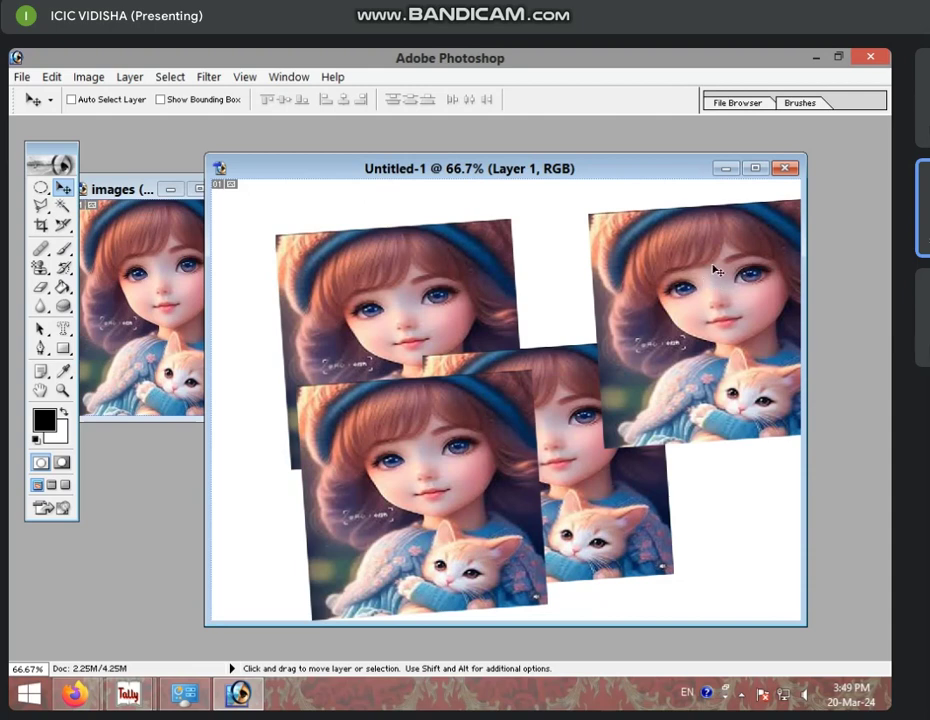
pyautogui.moveTo(731, 289)
pyautogui.mouseDown()
pyautogui.moveTo(664, 301)
pyautogui.moveTo(681, 301)
pyautogui.moveTo(718, 362)
pyautogui.mouseUp()
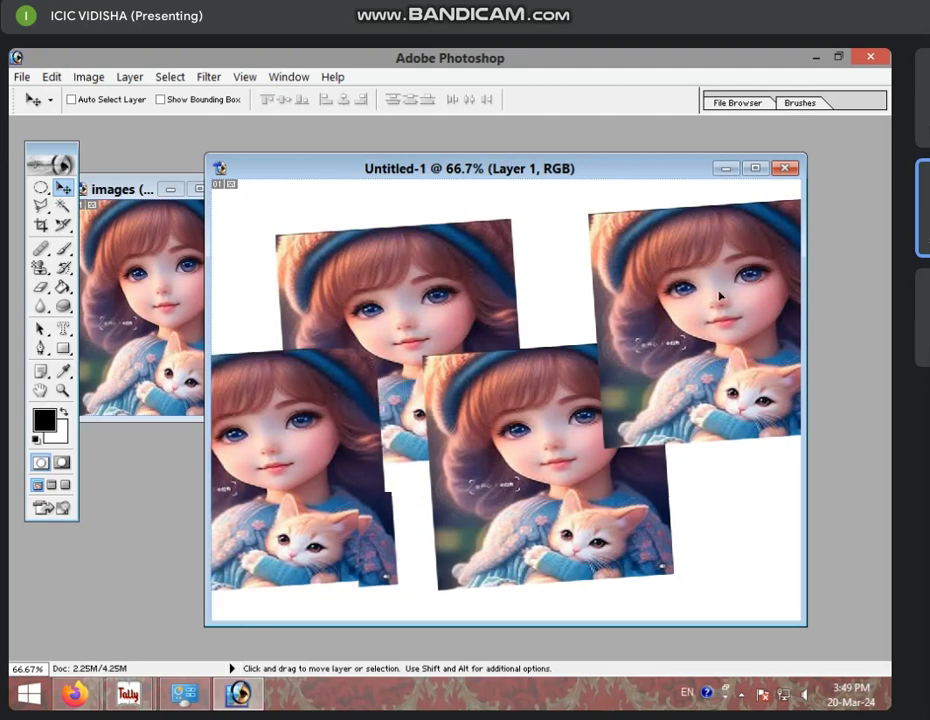
pyautogui.moveTo(735, 373); pyautogui.dragTo(755, 317)
pyautogui.moveTo(838, 268); pyautogui.dragTo(781, 311)
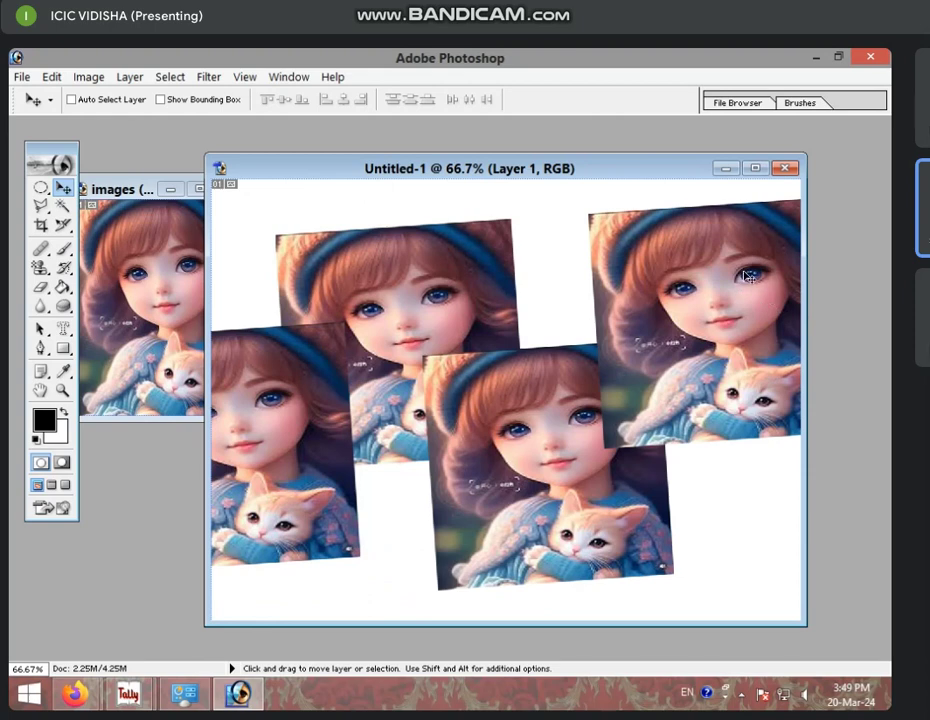
pyautogui.hotkey('ctrl', 'z')
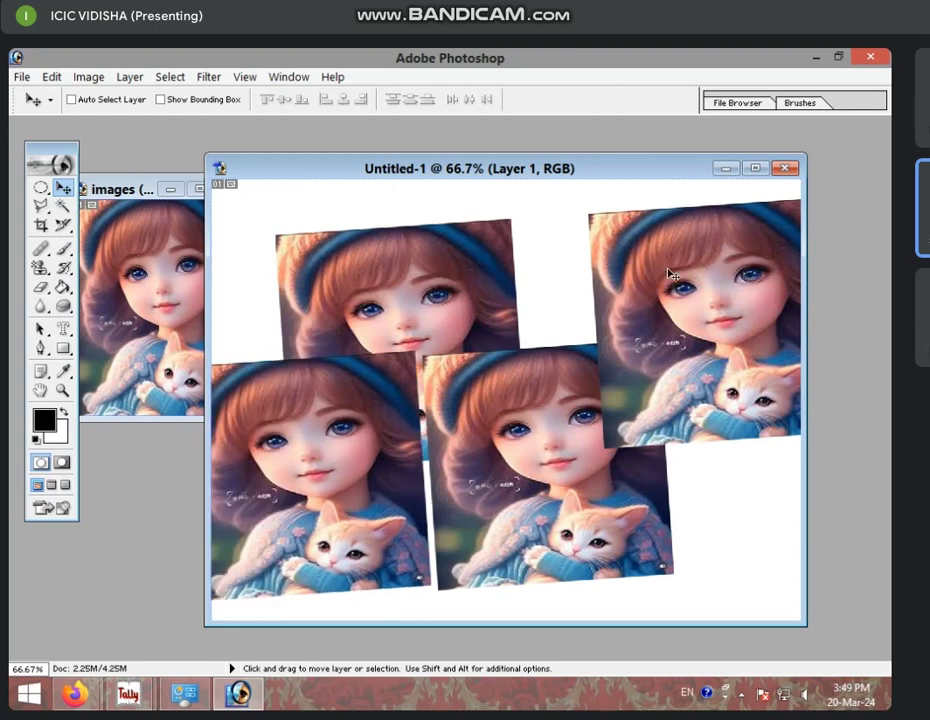
# Step: Right-click each picture in the collage to see which layer holds it
pyautogui.rightClick(670, 278)
pyautogui.rightClick(455, 277)
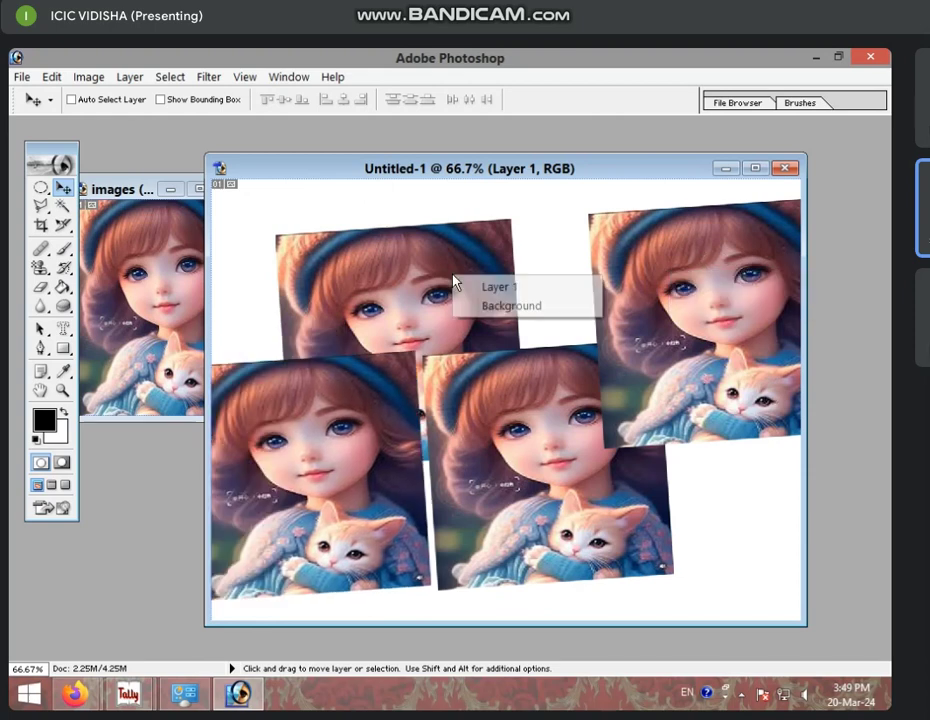
pyautogui.rightClick(469, 391)
pyautogui.rightClick(360, 427)
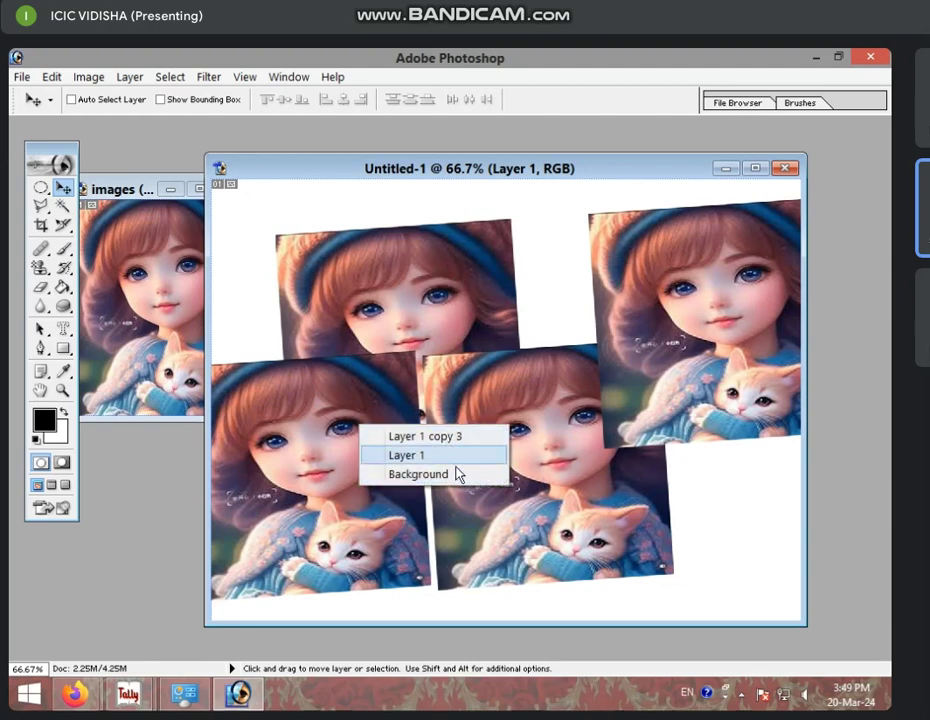
pyautogui.rightClick(405, 289)
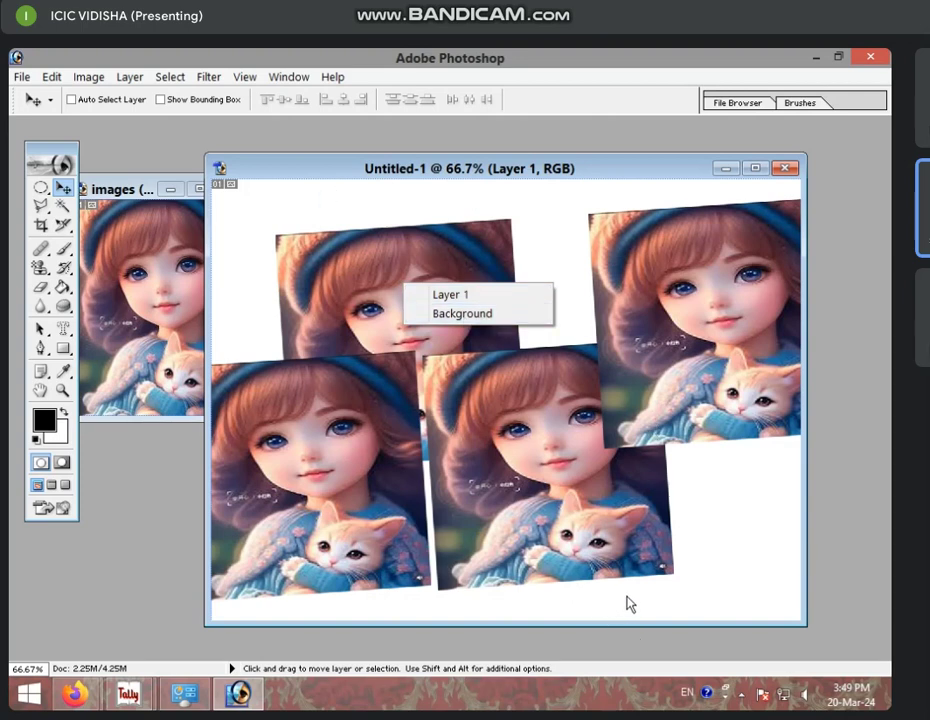
pyautogui.rightClick(712, 316)
pyautogui.rightClick(712, 316)
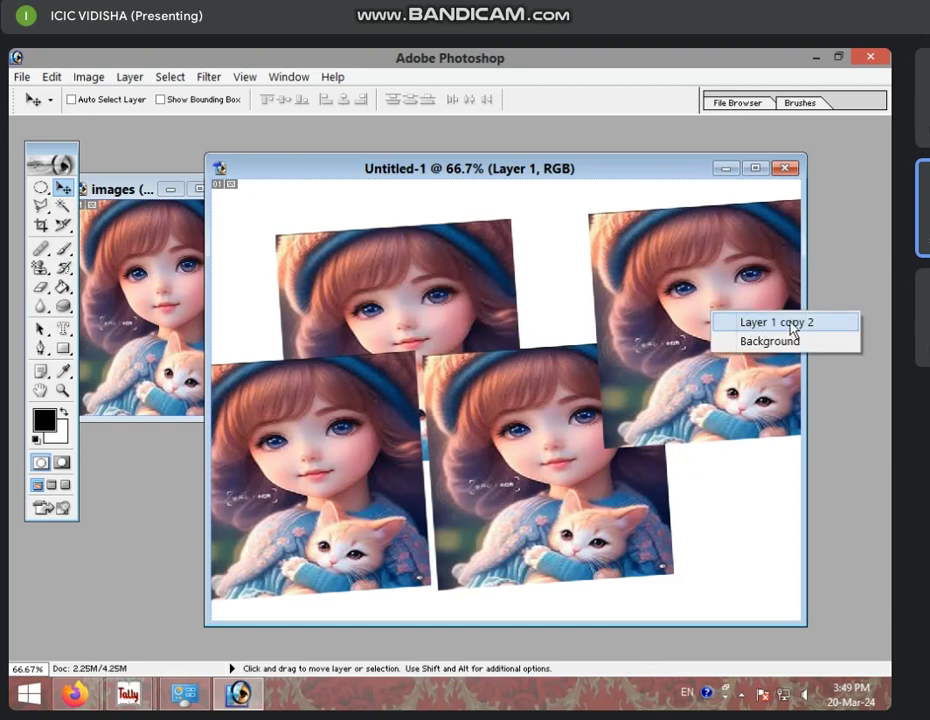
pyautogui.rightClick(531, 400)
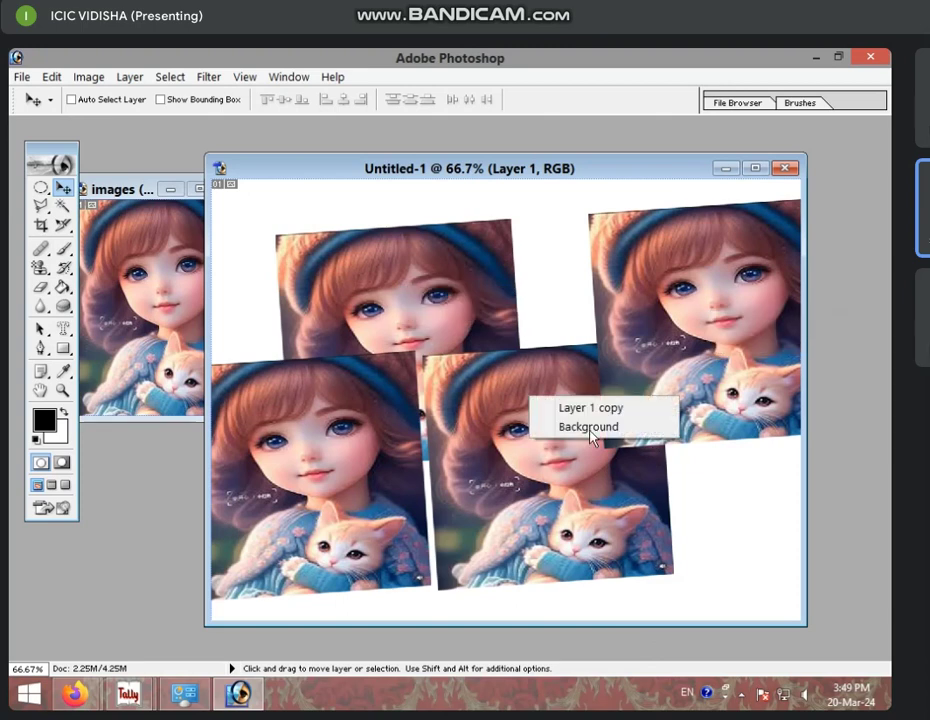
pyautogui.click(527, 505)
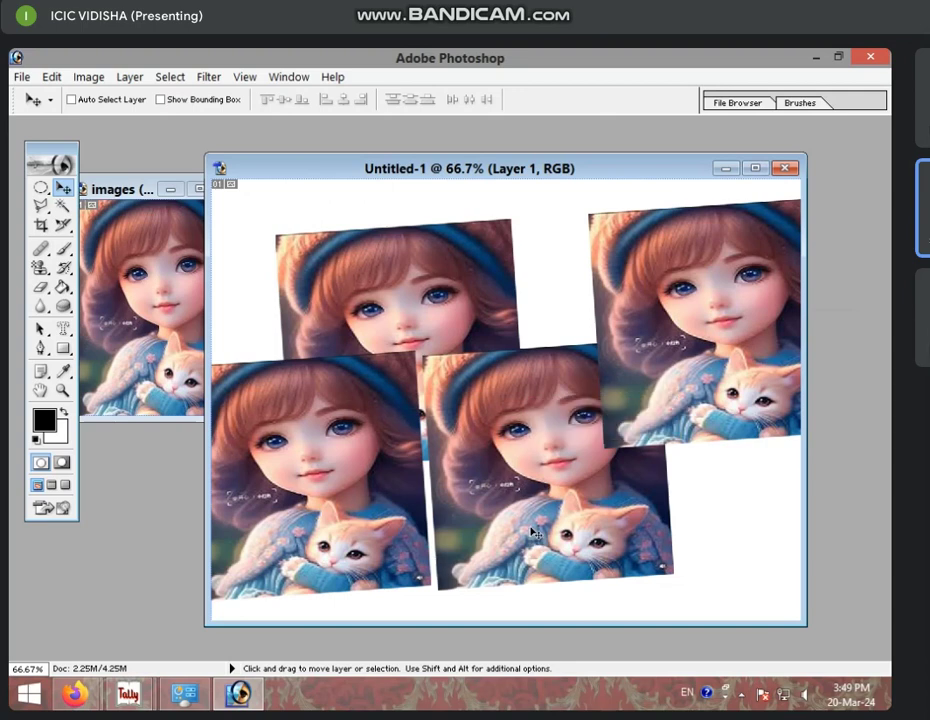
# Step: Nudge the lower-left girl copy up and list the layers under the top-right picture
pyautogui.hotkey('ctrl', 'alt', 'z')
pyautogui.hotkey('ctrl', 'alt', 'z')
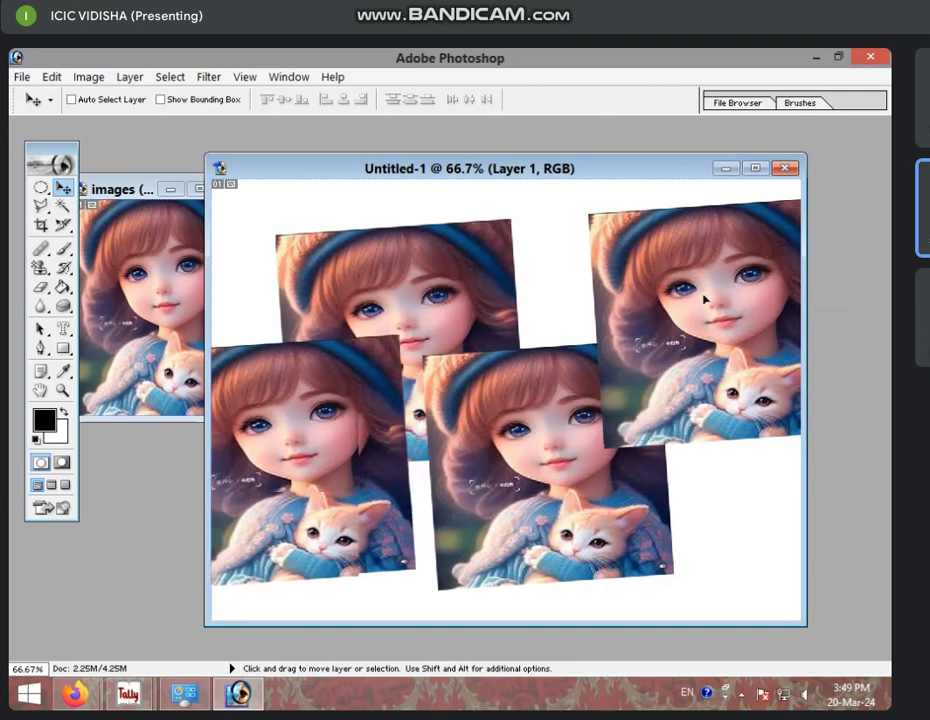
pyautogui.hotkey('ctrl', 'alt', 'z')
pyautogui.rightClick(677, 277)
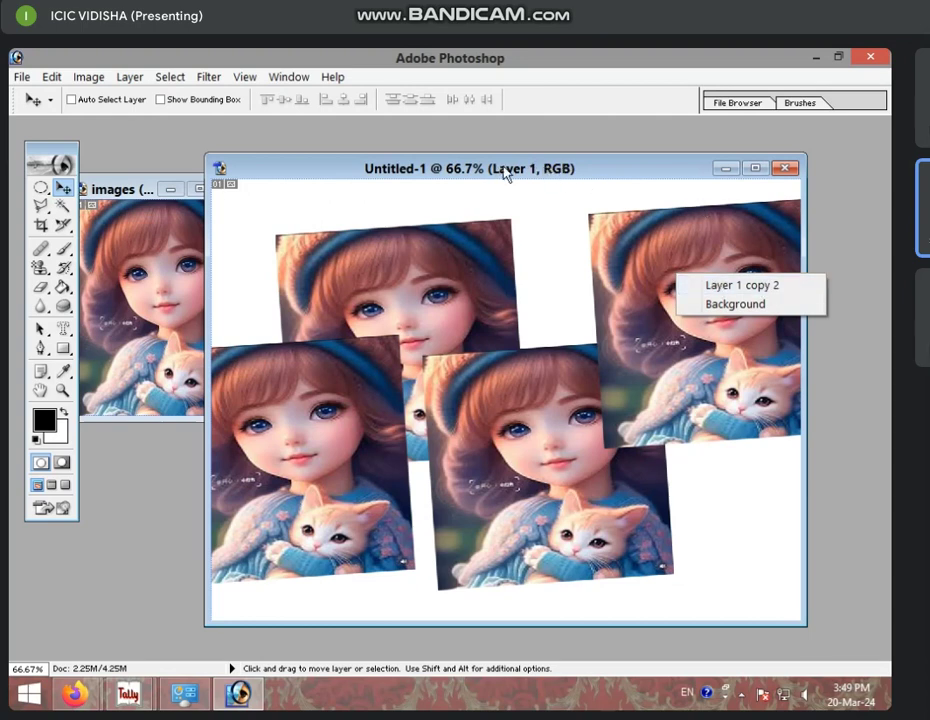
# Step: Move Layer 1 copy 2 down to the collage's right edge
pyautogui.click(697, 289)
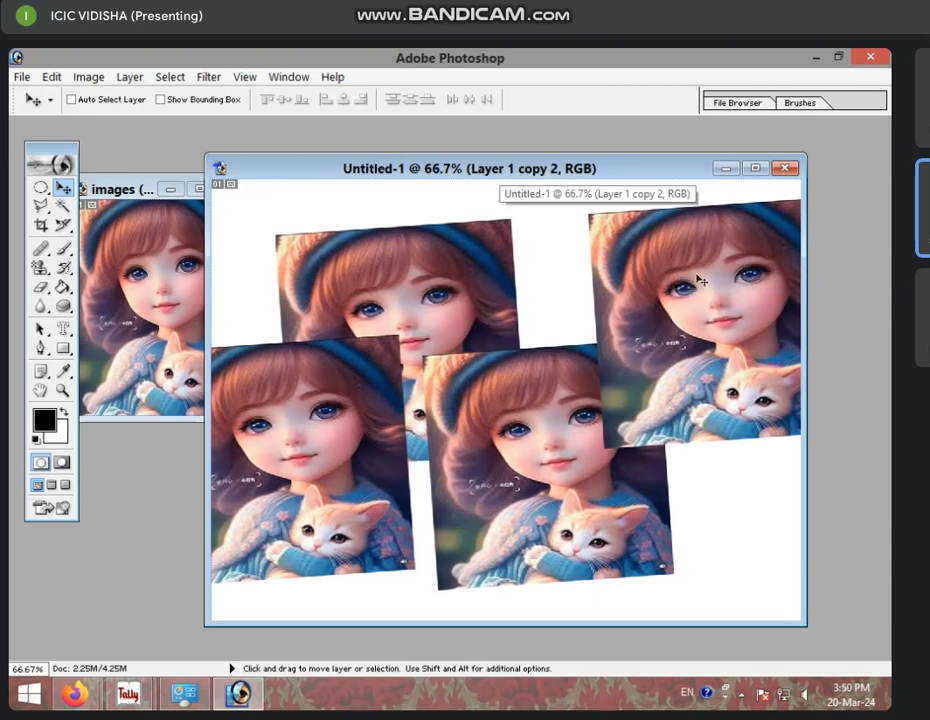
pyautogui.moveTo(546, 410)
pyautogui.mouseDown()
pyautogui.moveTo(450, 390)
pyautogui.moveTo(506, 442)
pyautogui.moveTo(474, 466)
pyautogui.mouseUp()
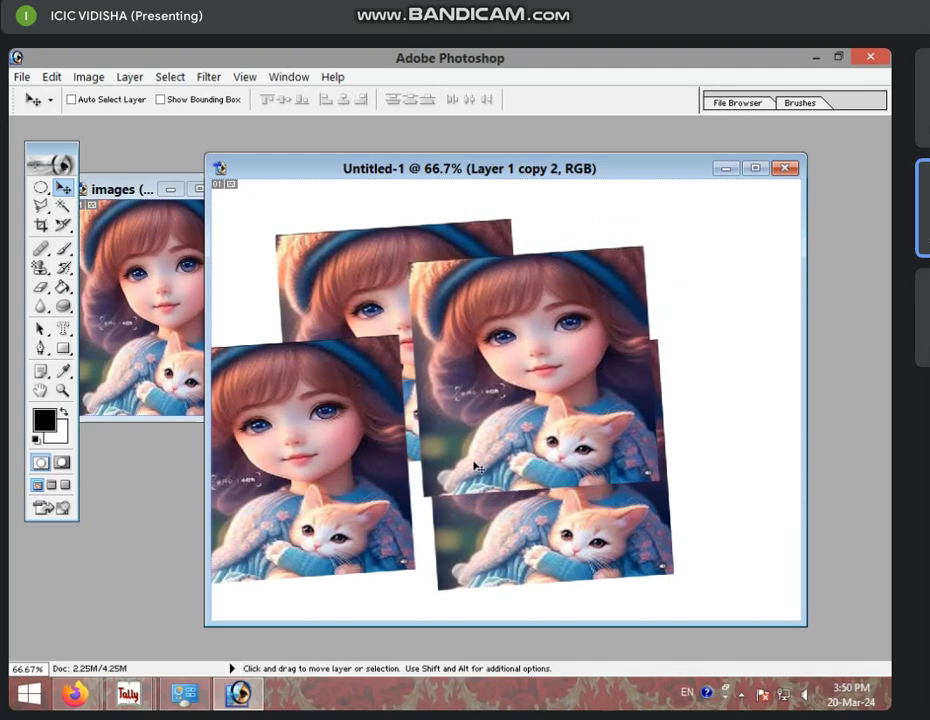
pyautogui.moveTo(474, 468)
pyautogui.mouseDown()
pyautogui.moveTo(577, 364)
pyautogui.moveTo(660, 374)
pyautogui.moveTo(581, 380)
pyautogui.moveTo(556, 394)
pyautogui.moveTo(556, 376)
pyautogui.moveTo(656, 424)
pyautogui.mouseUp()
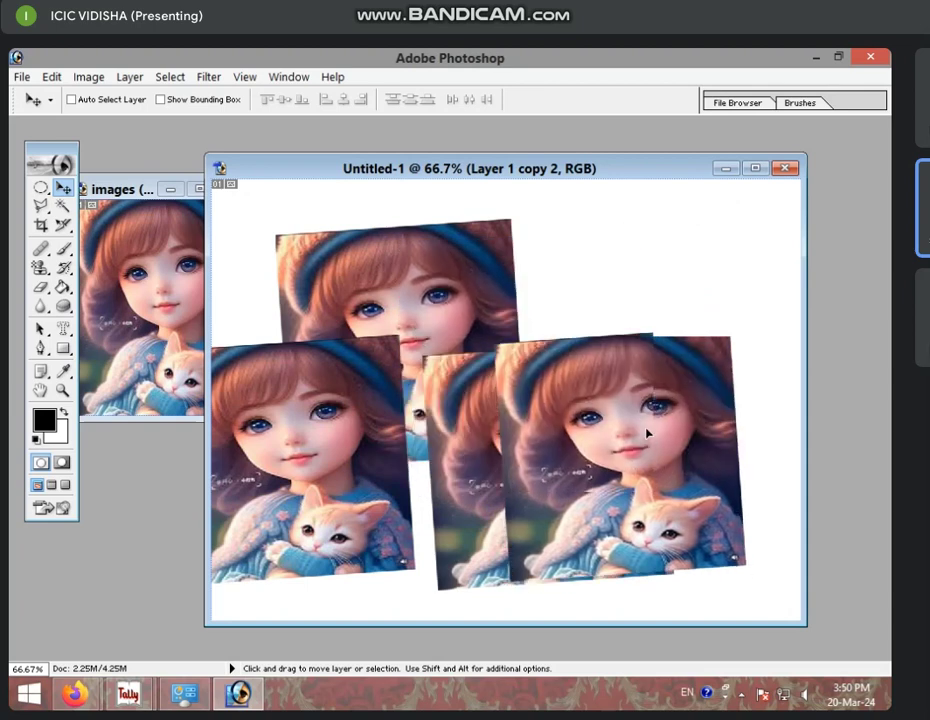
pyautogui.moveTo(392, 291); pyautogui.dragTo(408, 283)
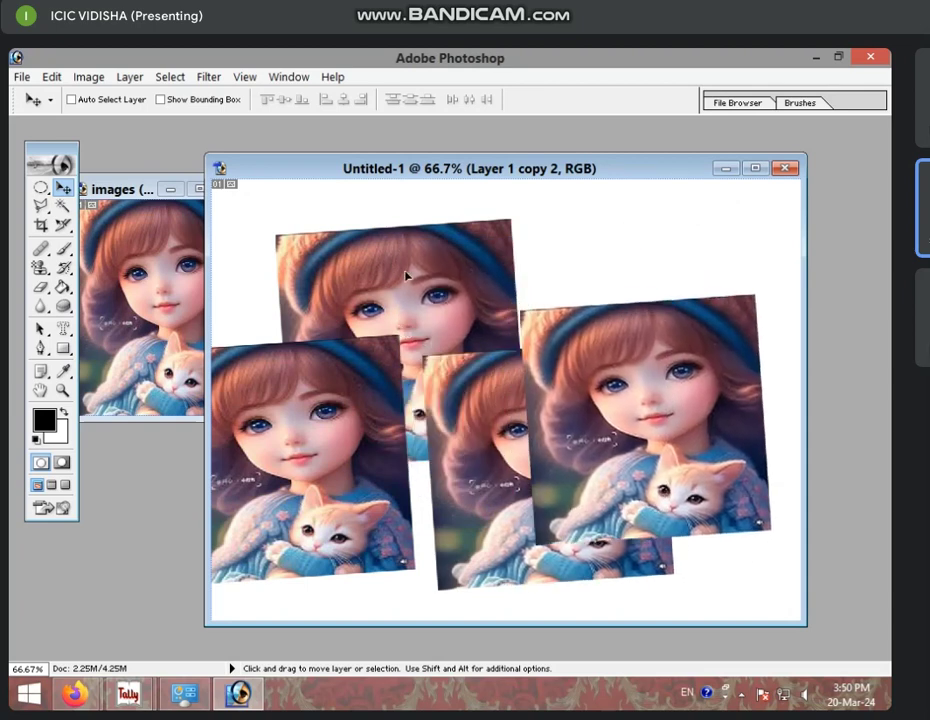
# Step: Select Layer 1 and shift its girl copy slightly up and right
pyautogui.rightClick(376, 277)
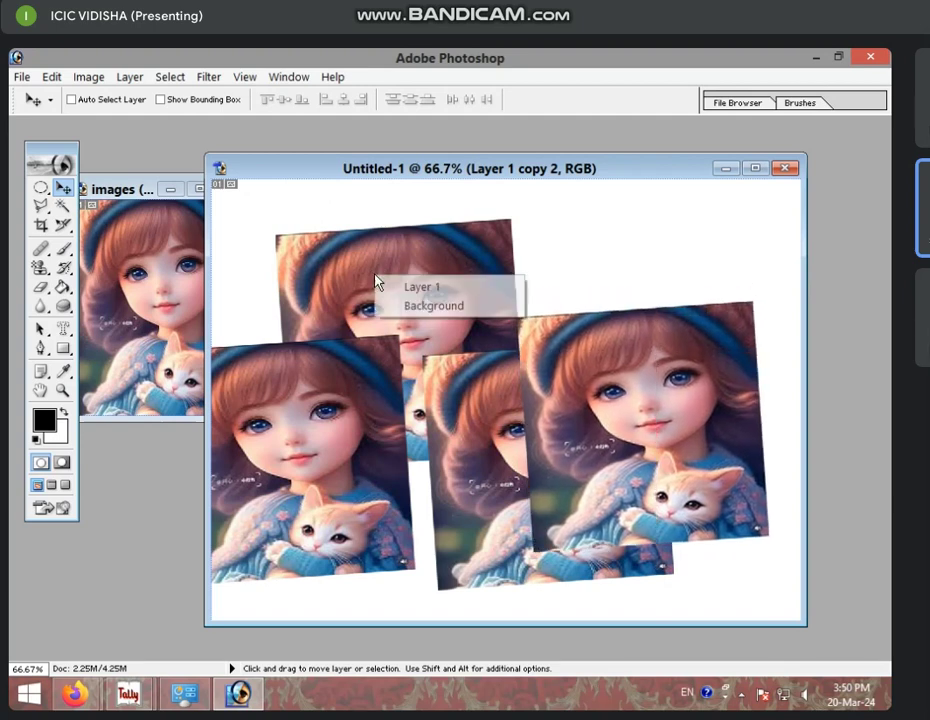
pyautogui.click(432, 289)
pyautogui.moveTo(437, 291); pyautogui.dragTo(435, 271)
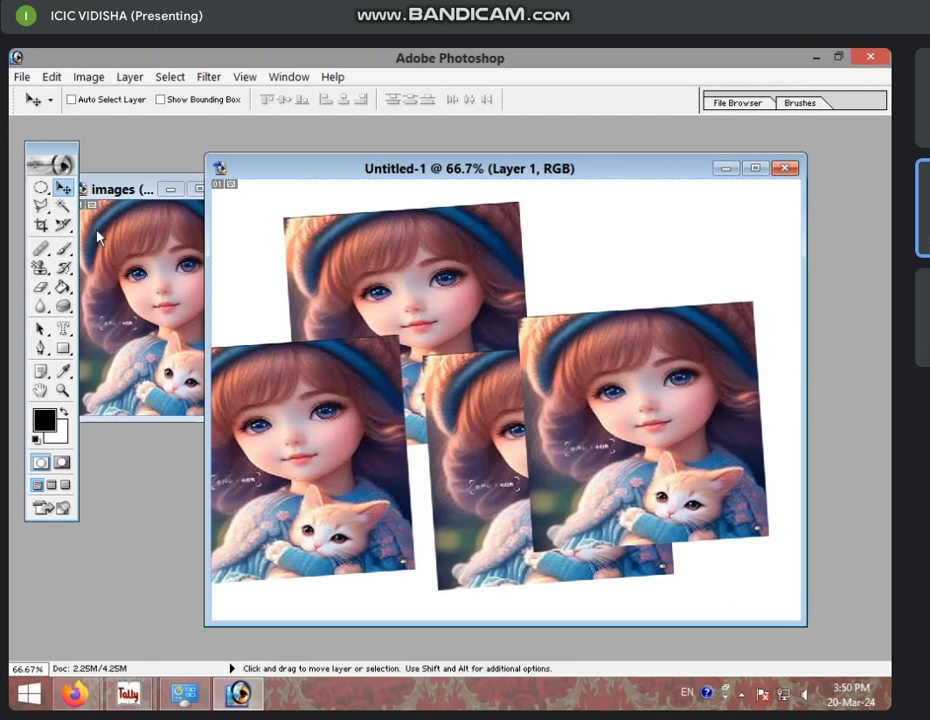
pyautogui.click(41, 188)
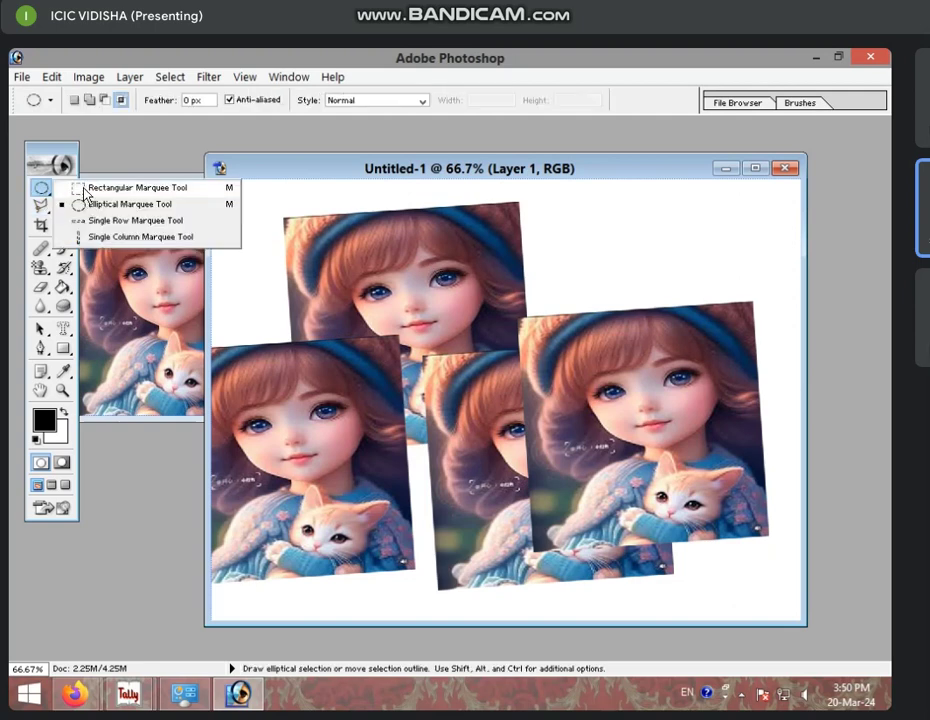
# Step: Marquee-select the top girl copy on Layer 1, delete it, and deselect
pyautogui.click(85, 190)
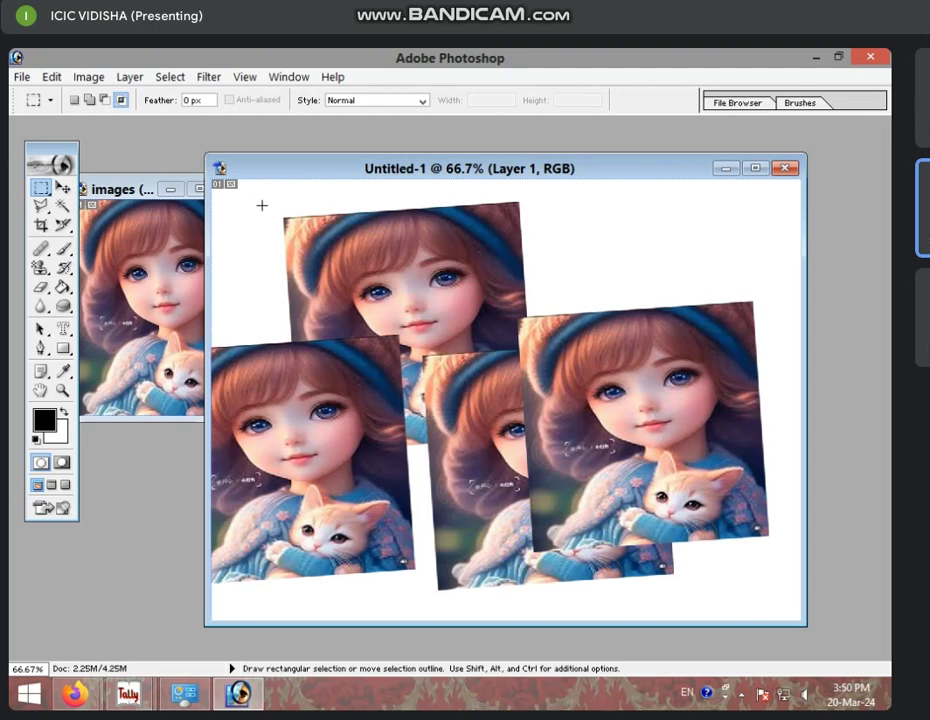
pyautogui.moveTo(260, 205); pyautogui.dragTo(573, 486)
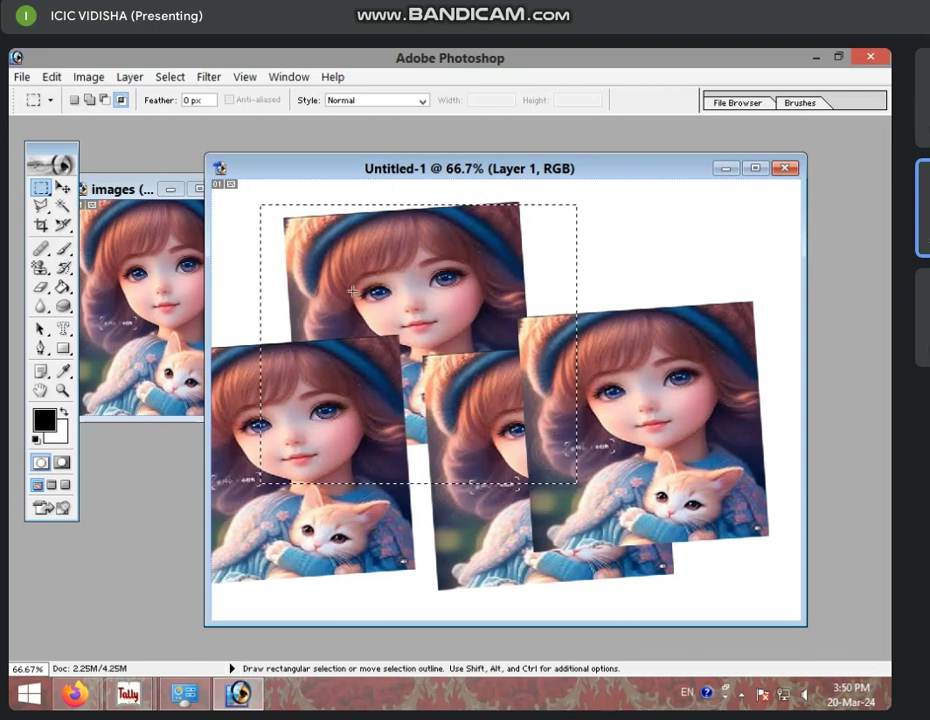
pyautogui.press('Delete')
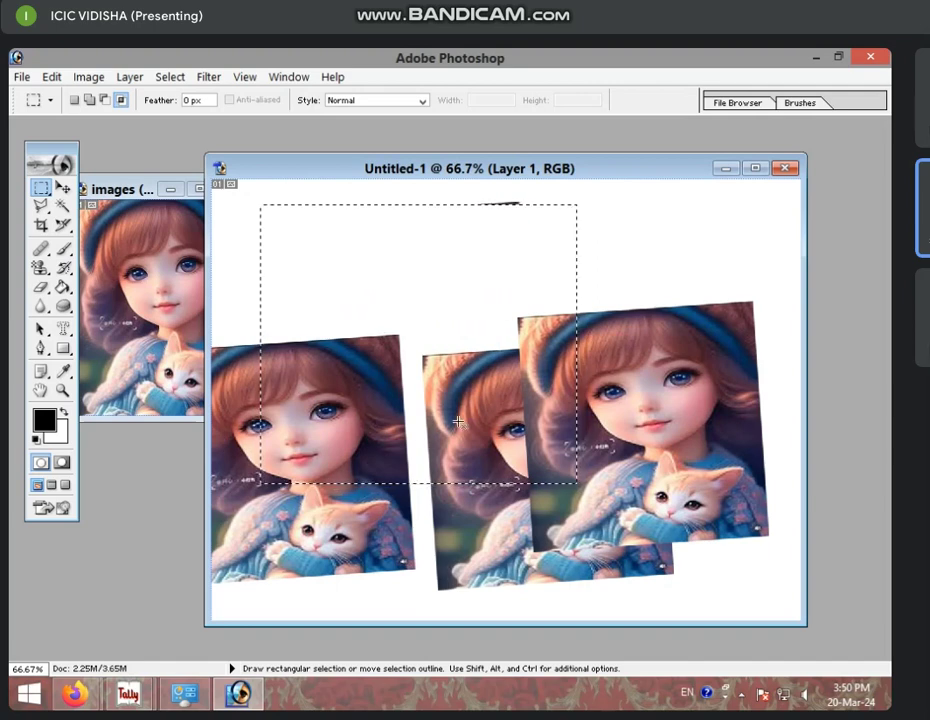
pyautogui.moveTo(391, 203)
pyautogui.mouseDown()
pyautogui.moveTo(573, 207)
pyautogui.moveTo(596, 241)
pyautogui.mouseUp()
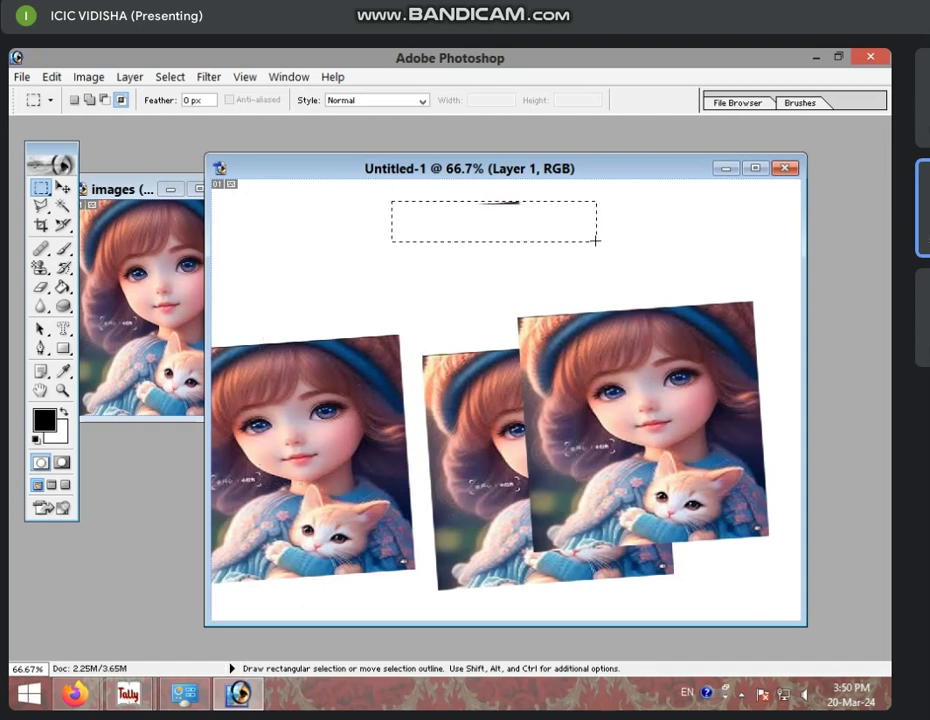
pyautogui.click(466, 199)
# Step: Close Untitled-1 without saving and move the images window aside
pyautogui.click(62, 187)
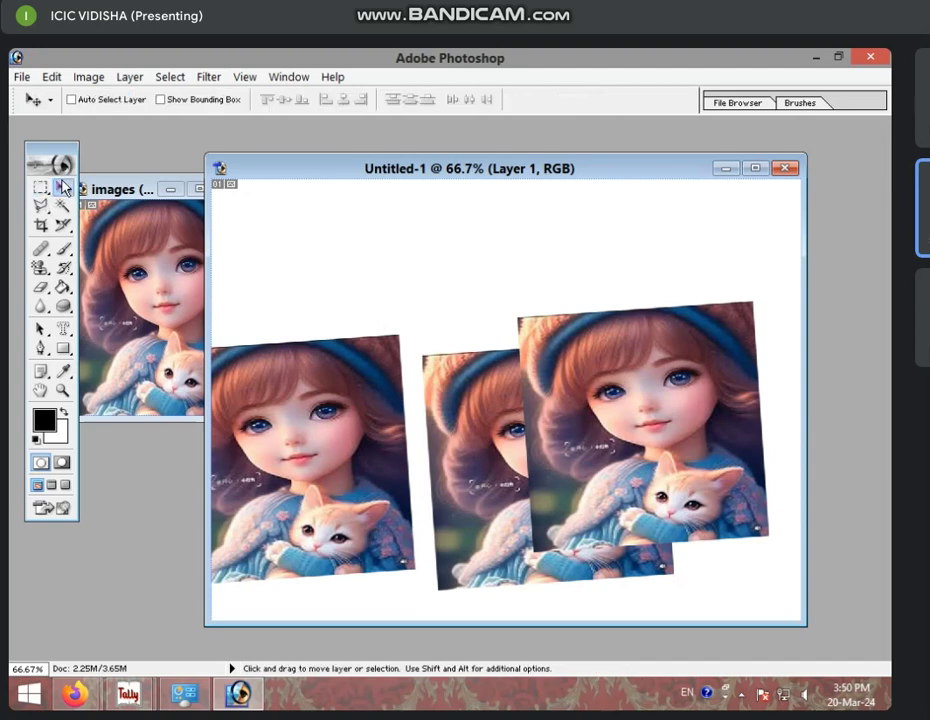
pyautogui.click(786, 168)
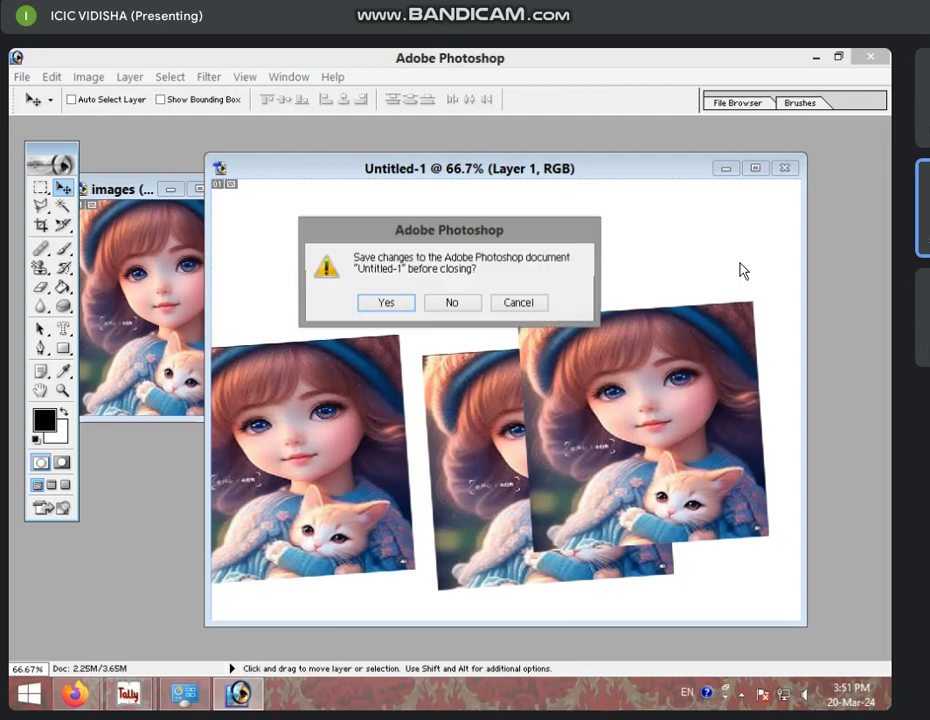
pyautogui.click(452, 302)
pyautogui.moveTo(130, 189); pyautogui.dragTo(217, 151)
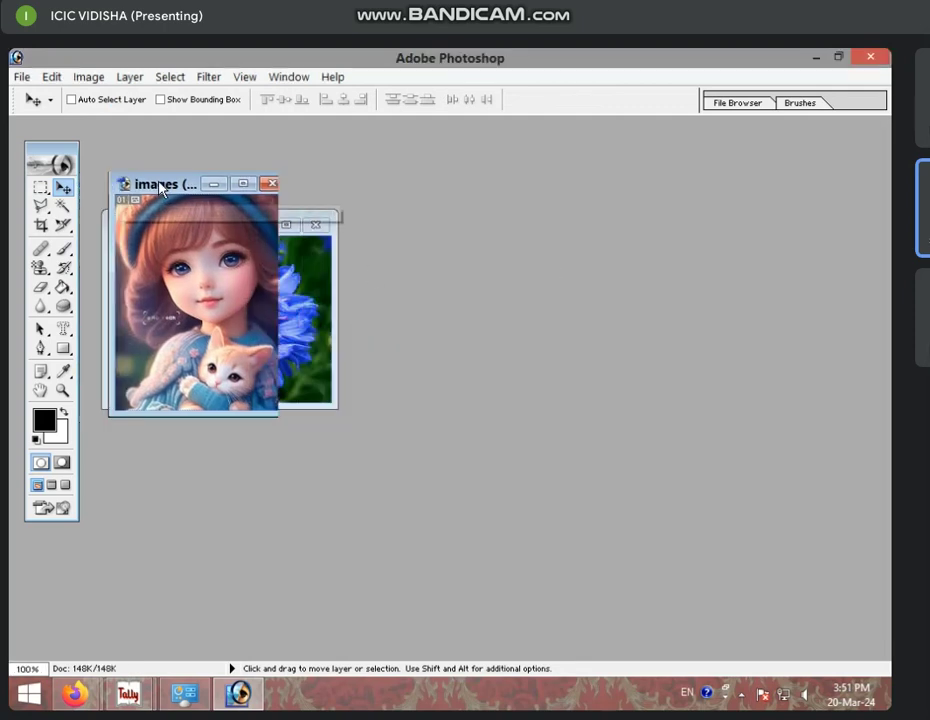
pyautogui.moveTo(40, 187); pyautogui.dragTo(103, 207)
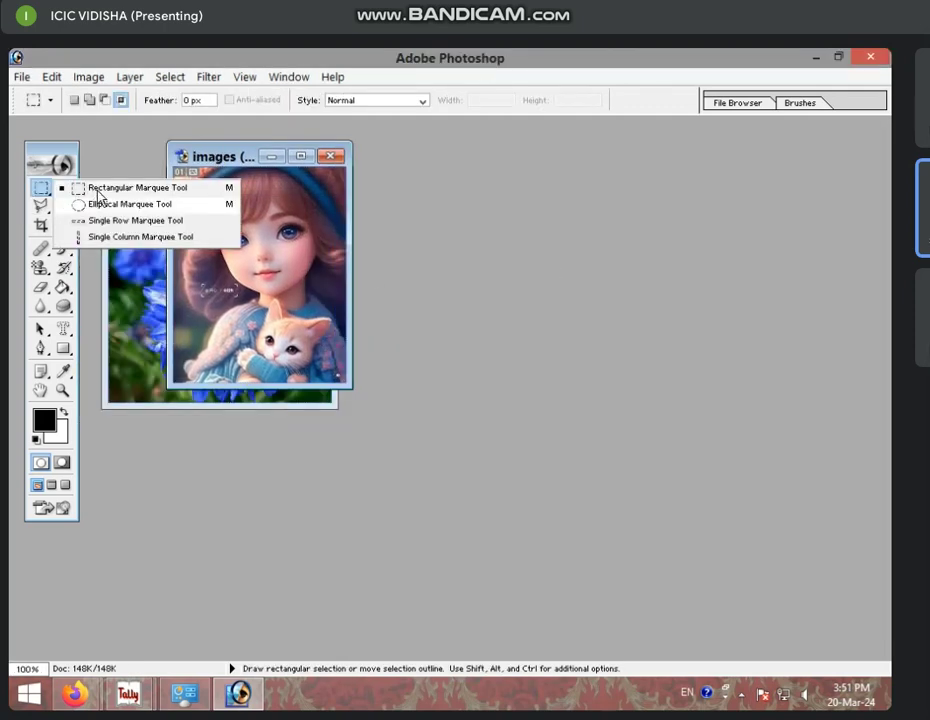
# Step: Choose the Polygonal Lasso Tool from the Lasso flyout
pyautogui.click(30, 220)
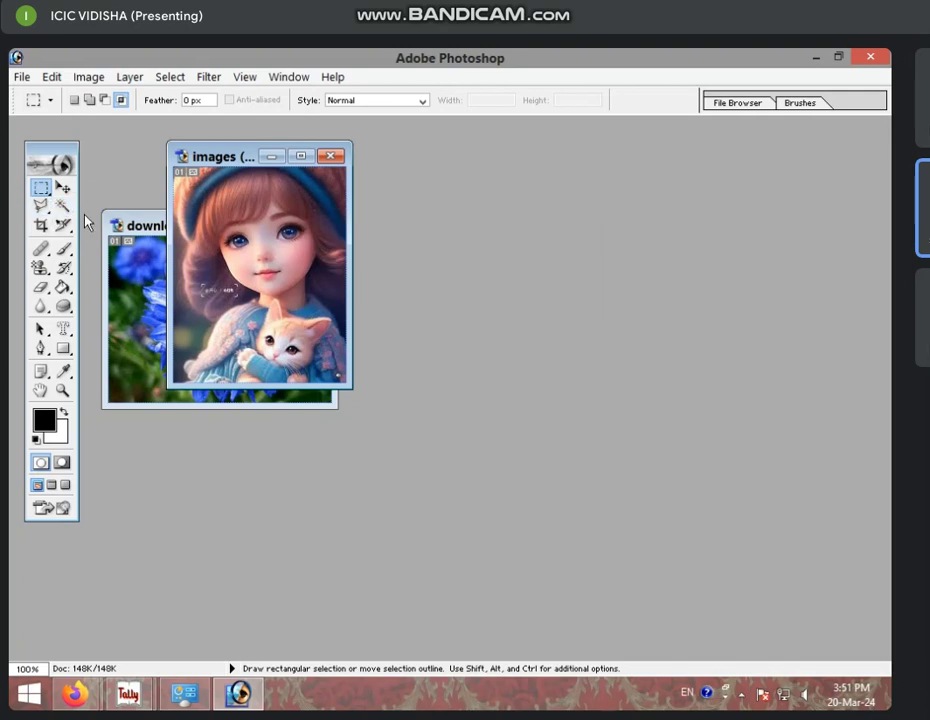
pyautogui.click(41, 206)
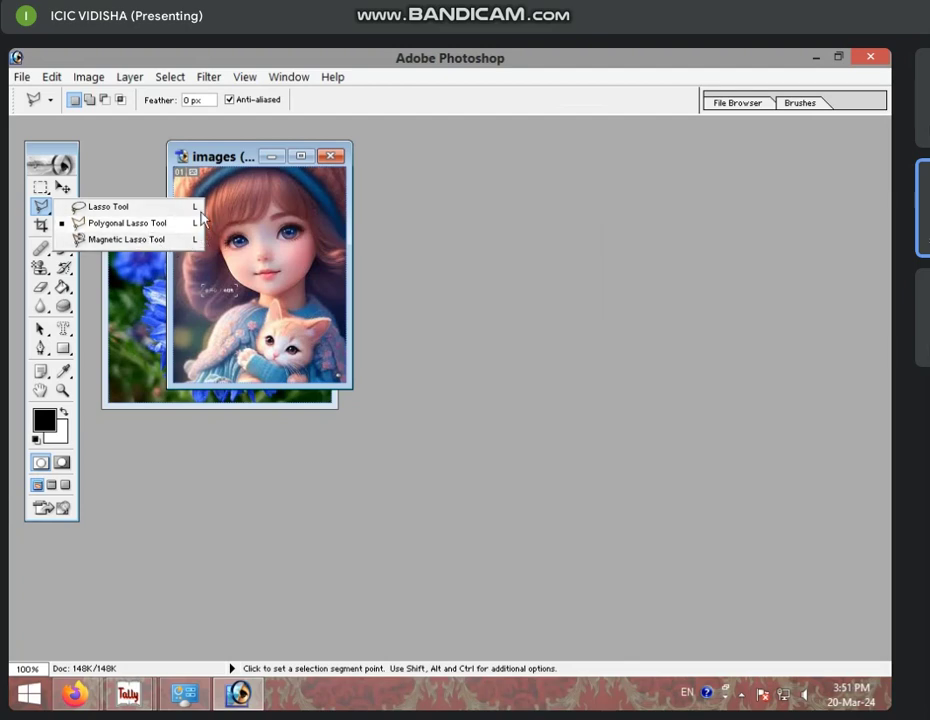
pyautogui.click(127, 223)
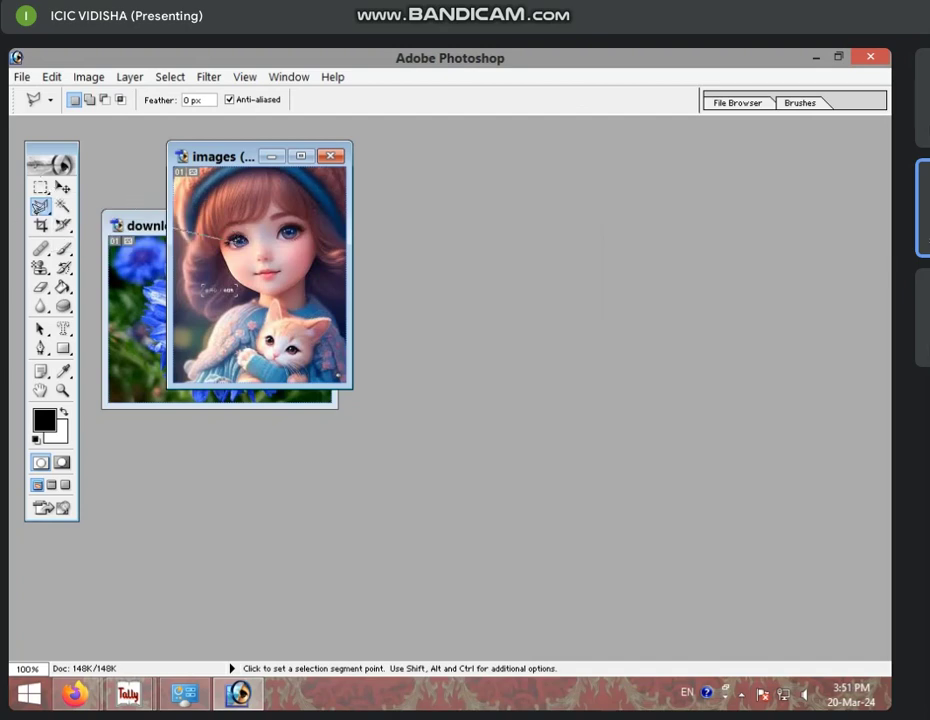
# Step: Close the Adobe Online dialog and return to the Move tool
pyautogui.press('c')
pyautogui.click(62, 163)
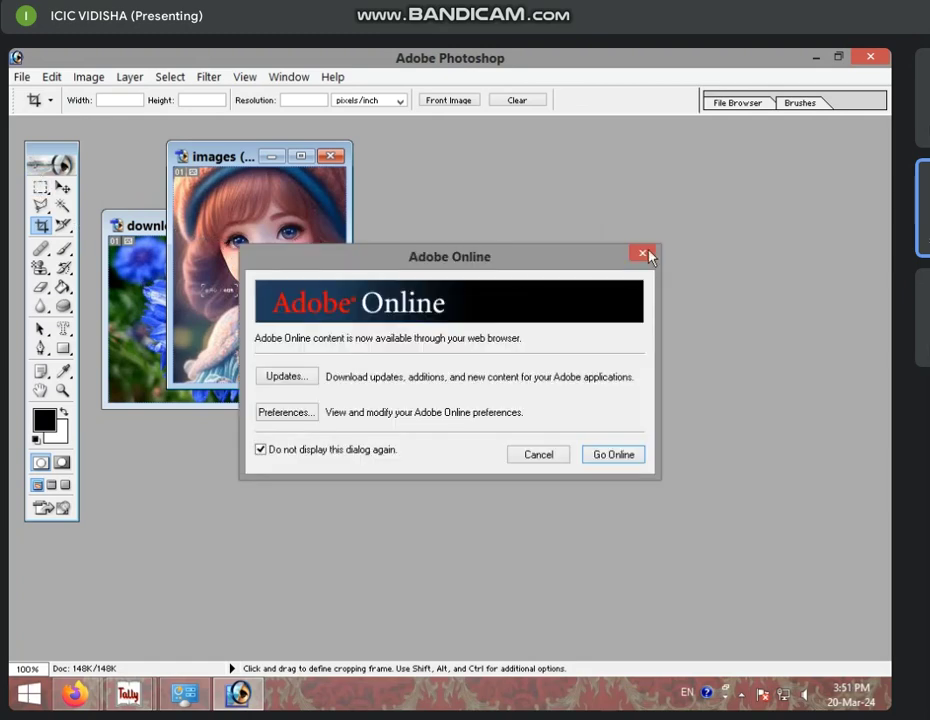
pyautogui.click(642, 253)
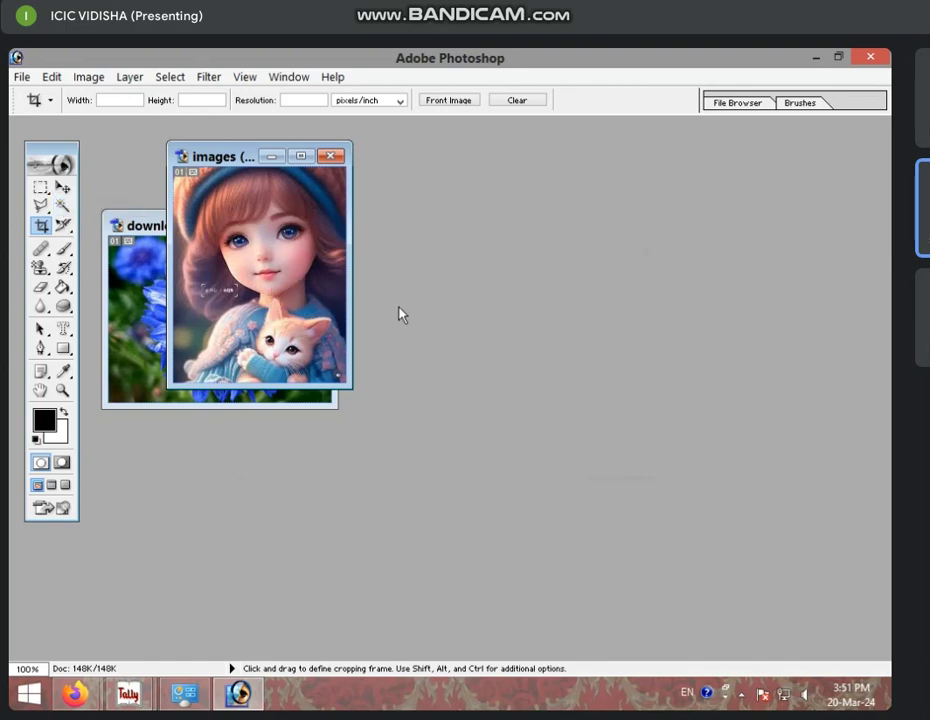
pyautogui.click(62, 187)
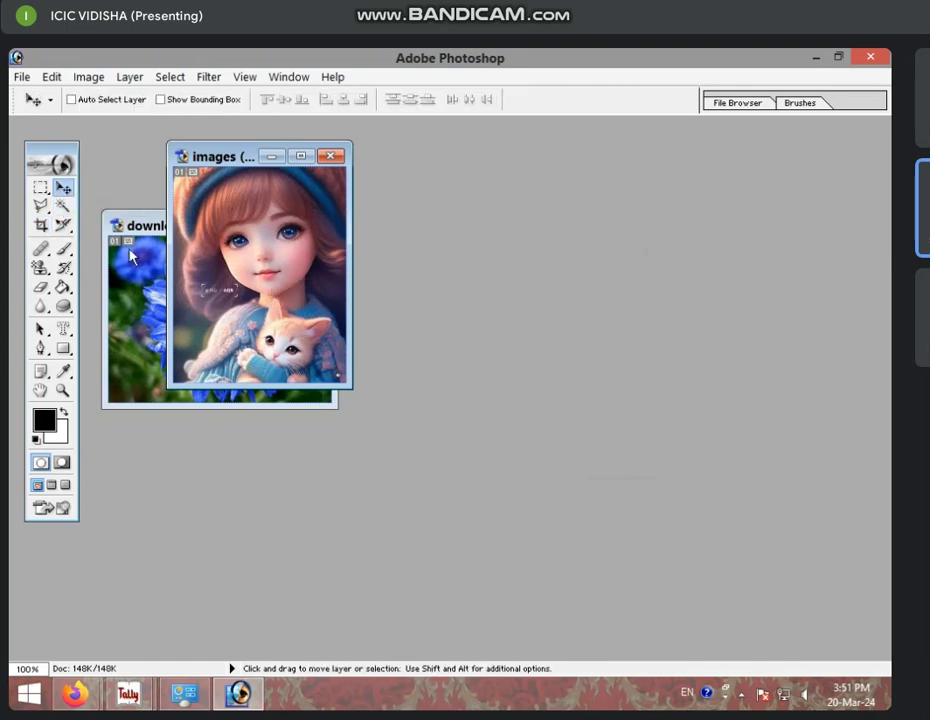
# Step: Browse the Marquee and Lasso tool variants, ending on rectangular selection
pyautogui.click(40, 190)
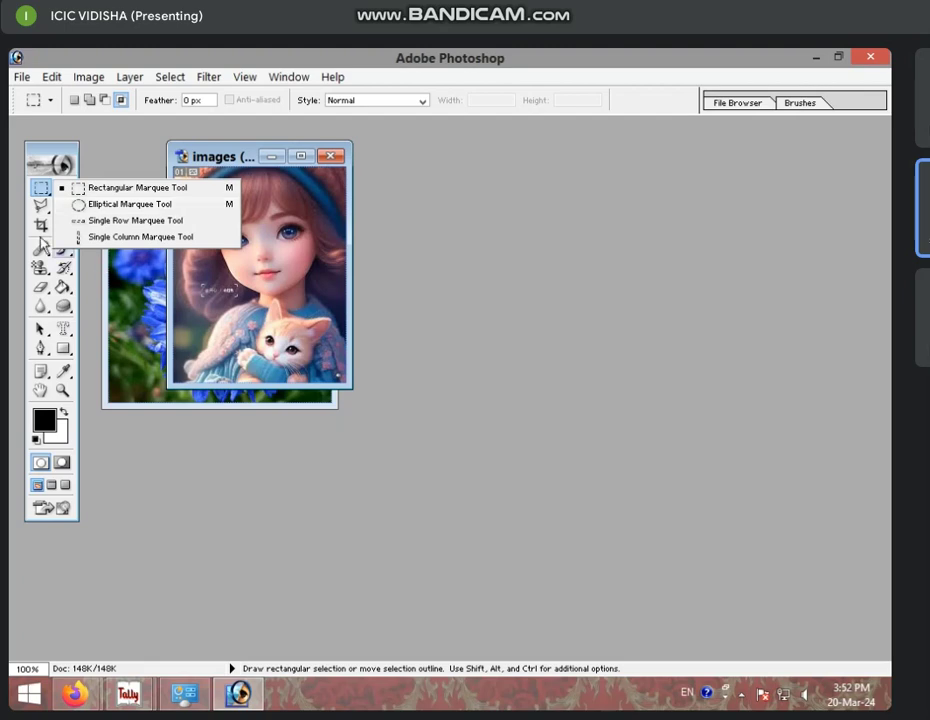
pyautogui.click(39, 209)
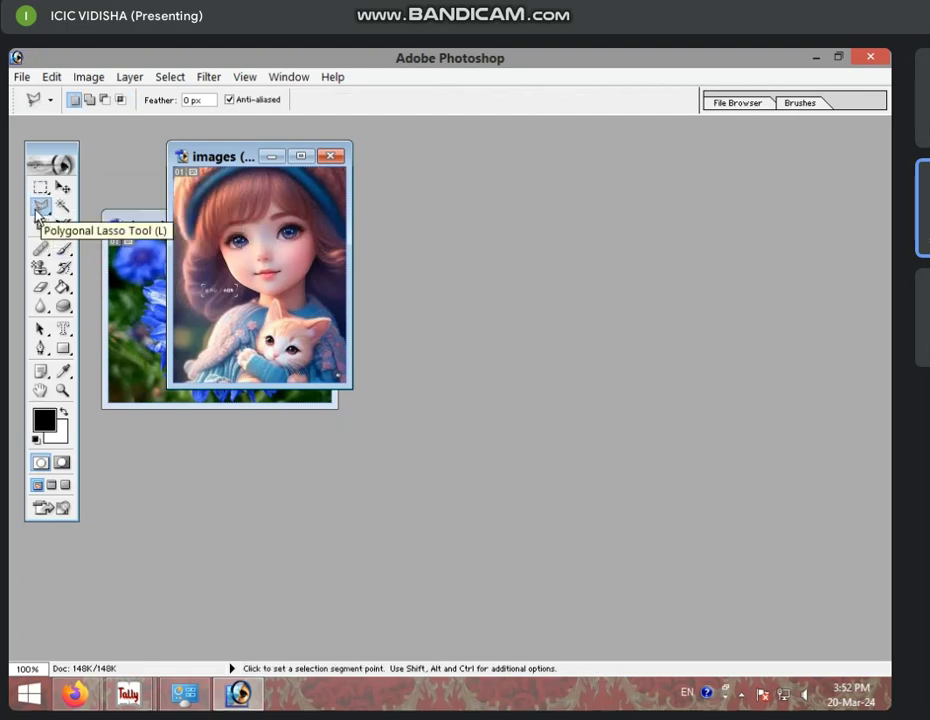
pyautogui.click(39, 211)
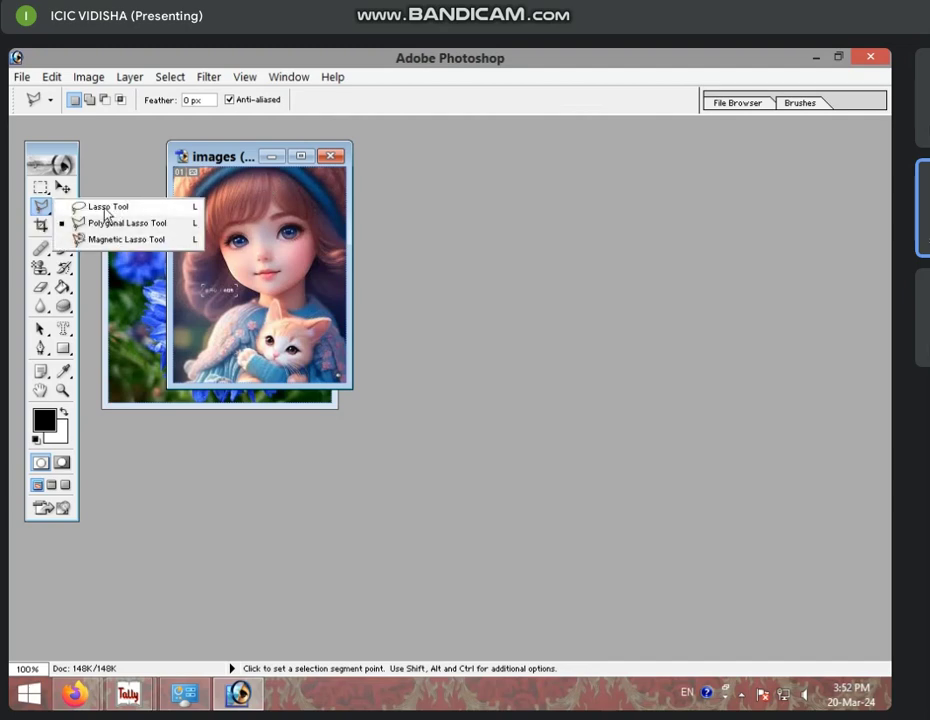
pyautogui.click(40, 189)
pyautogui.click(42, 192)
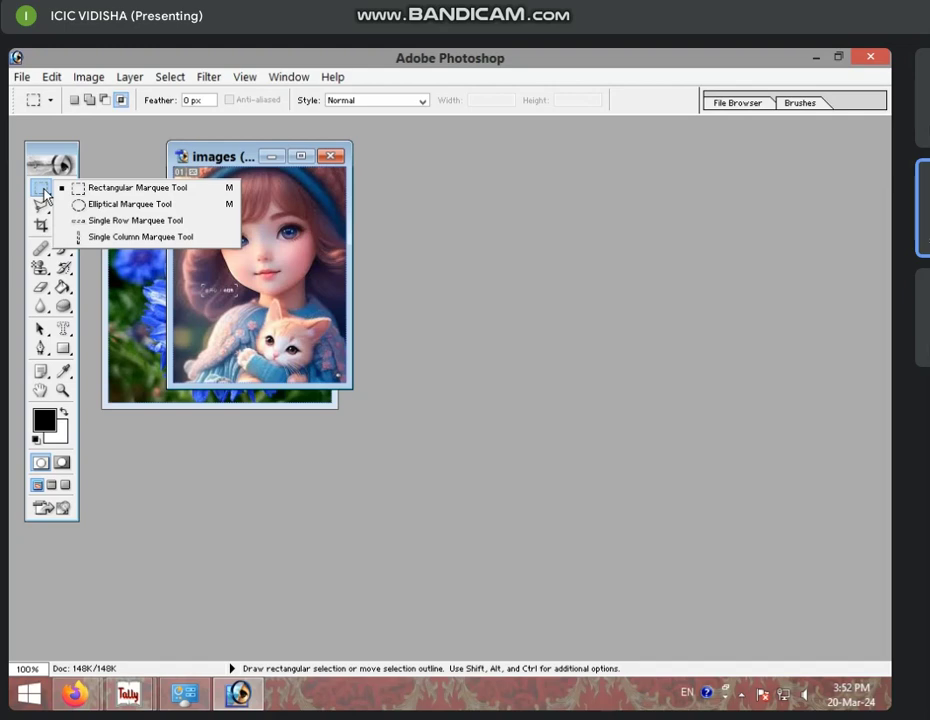
pyautogui.click(275, 211)
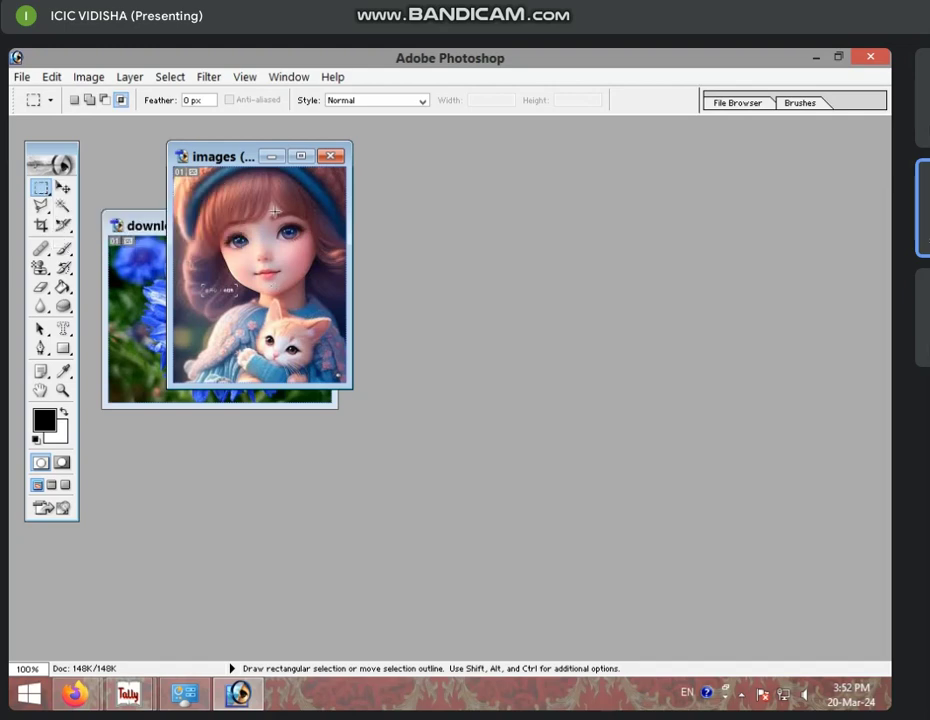
# Step: Open flower.jpg, the pink rose photo, from the WALLPAPER folder
pyautogui.doubleClick(495, 234)
pyautogui.click(430, 415)
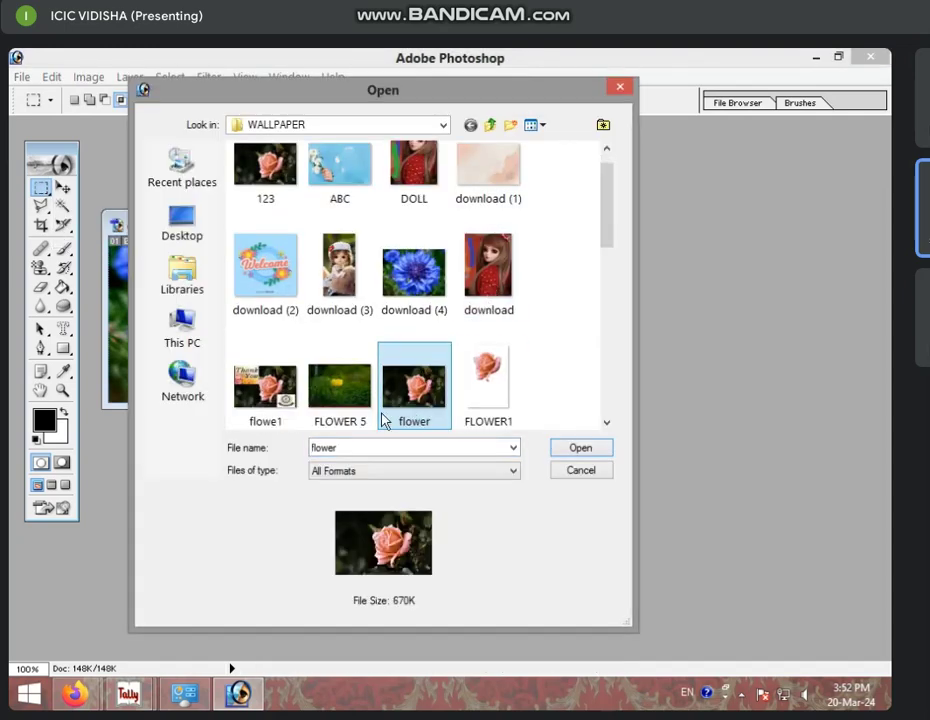
pyautogui.doubleClick(395, 413)
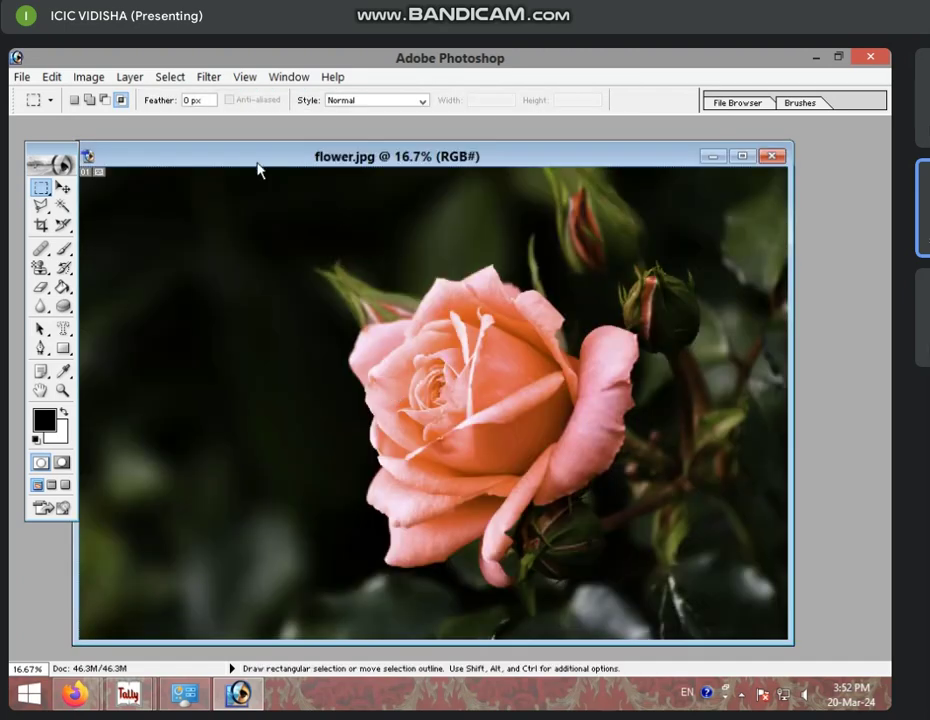
pyautogui.click(40, 187)
pyautogui.click(150, 187)
# Step: Try rectangular and elliptical selections over the rose, clear them, and show the lasso variants
pyautogui.moveTo(457, 372); pyautogui.dragTo(608, 546)
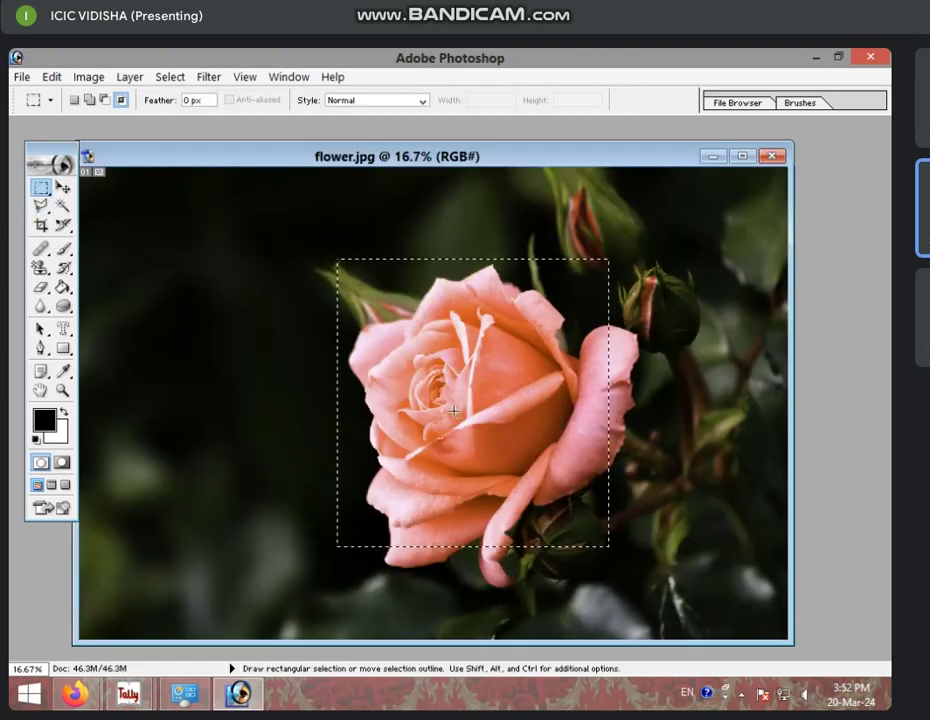
pyautogui.click(40, 189)
pyautogui.click(90, 201)
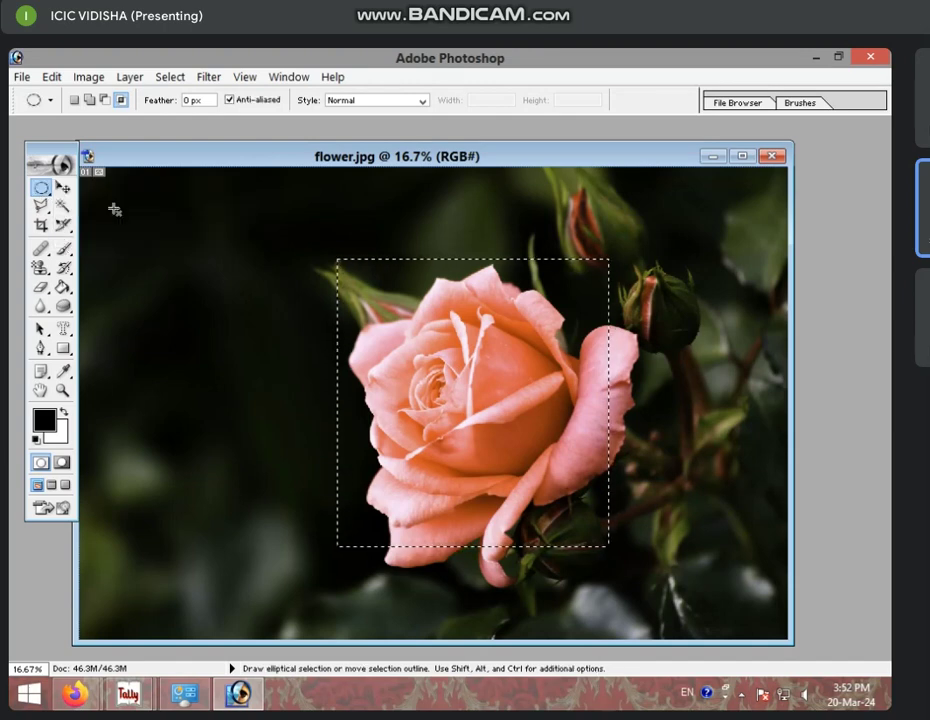
pyautogui.moveTo(123, 228); pyautogui.dragTo(253, 361)
pyautogui.click(336, 345)
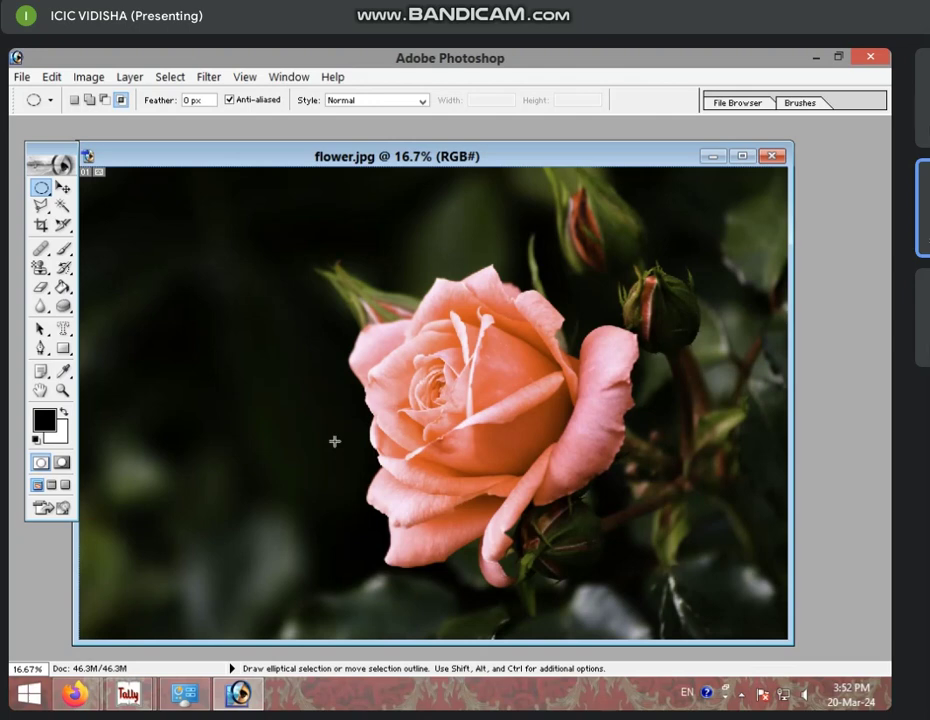
pyautogui.click(40, 206)
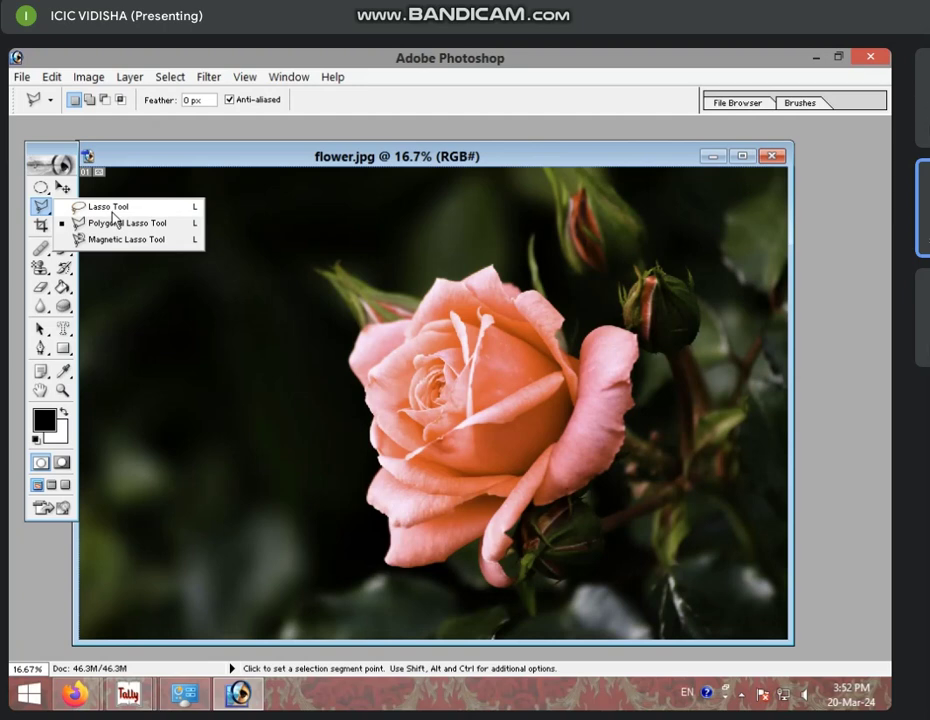
# Step: With the freehand Lasso, discard two practice outlines, then trace a closed outline around the rose
pyautogui.click(110, 208)
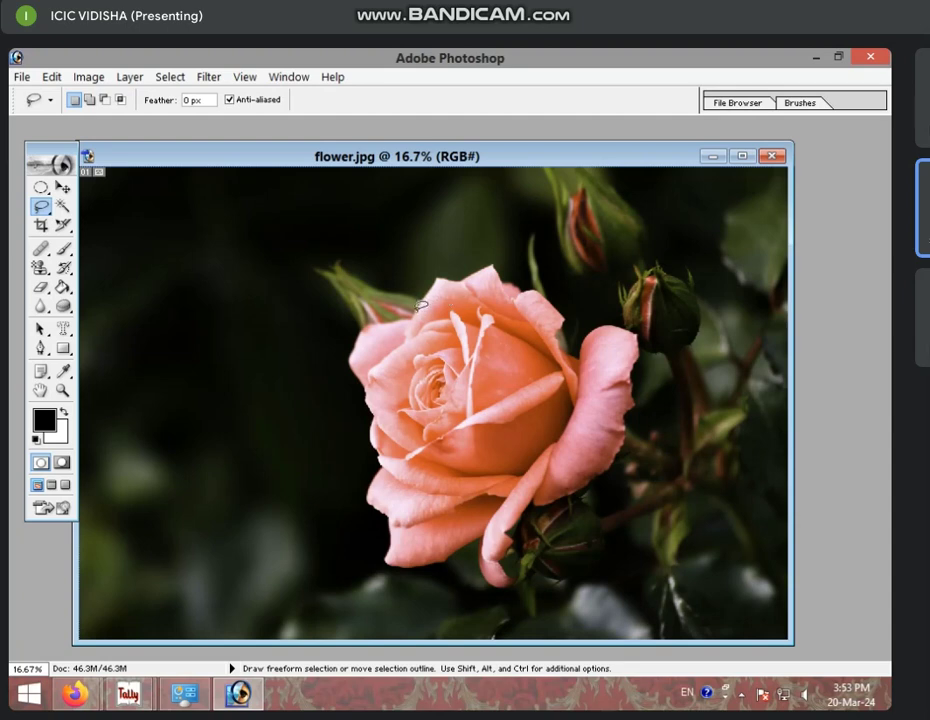
pyautogui.moveTo(421, 305)
pyautogui.mouseDown()
pyautogui.moveTo(528, 278)
pyautogui.moveTo(560, 297)
pyautogui.moveTo(573, 322)
pyautogui.moveTo(602, 318)
pyautogui.moveTo(626, 329)
pyautogui.moveTo(636, 390)
pyautogui.moveTo(624, 445)
pyautogui.moveTo(566, 492)
pyautogui.moveTo(516, 578)
pyautogui.moveTo(405, 576)
pyautogui.moveTo(370, 540)
pyautogui.moveTo(380, 516)
pyautogui.mouseUp()
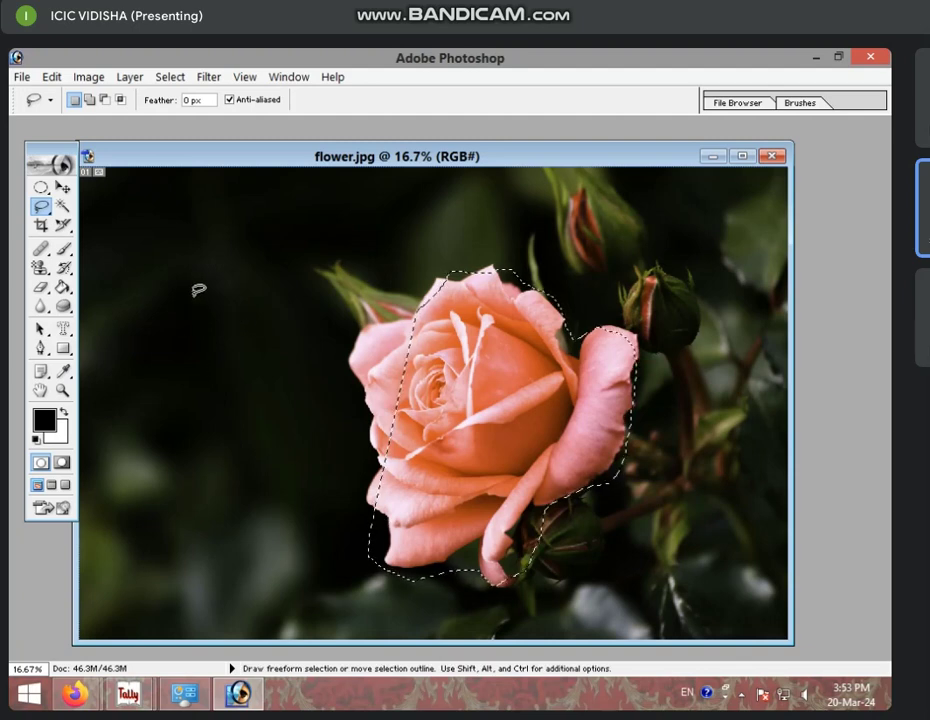
pyautogui.moveTo(176, 292)
pyautogui.mouseDown()
pyautogui.moveTo(320, 193)
pyautogui.moveTo(399, 194)
pyautogui.mouseUp()
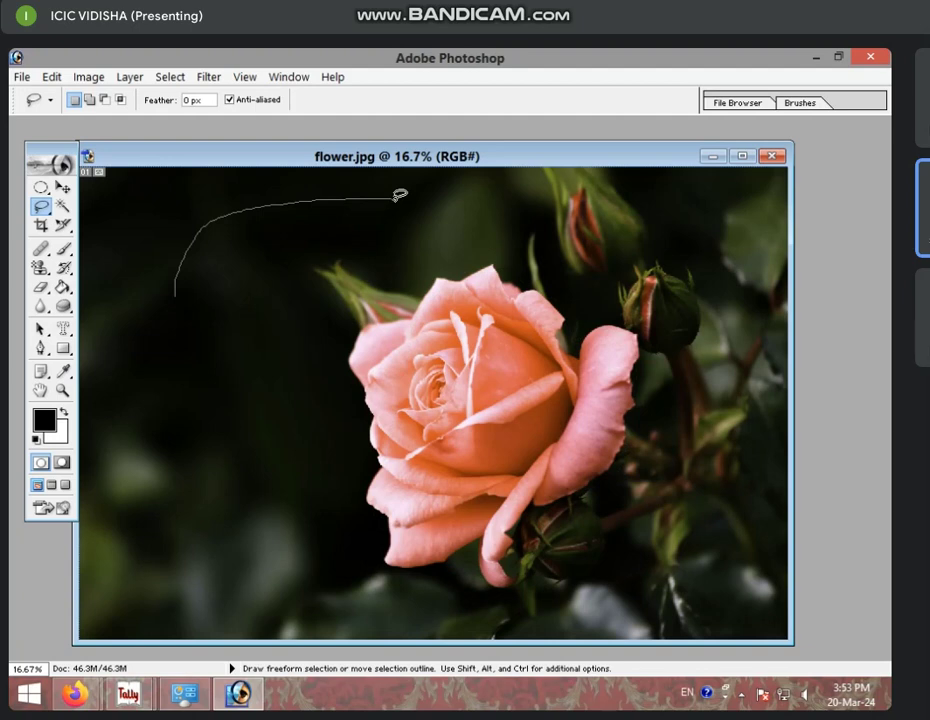
pyautogui.moveTo(399, 194)
pyautogui.mouseDown()
pyautogui.moveTo(349, 316)
pyautogui.moveTo(253, 324)
pyautogui.moveTo(199, 311)
pyautogui.moveTo(184, 296)
pyautogui.mouseUp()
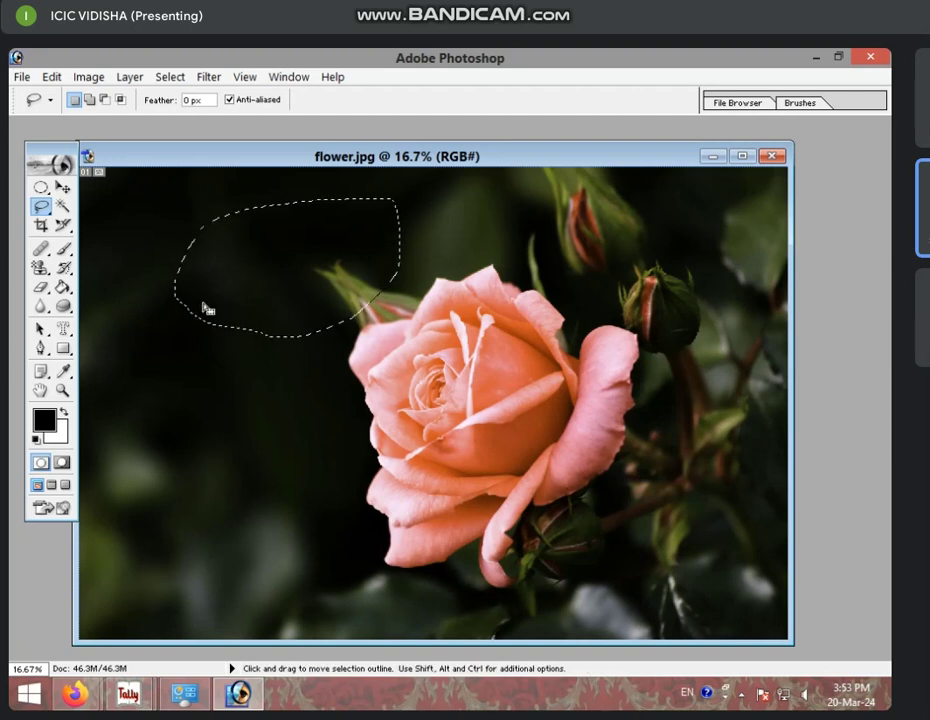
pyautogui.click(195, 340)
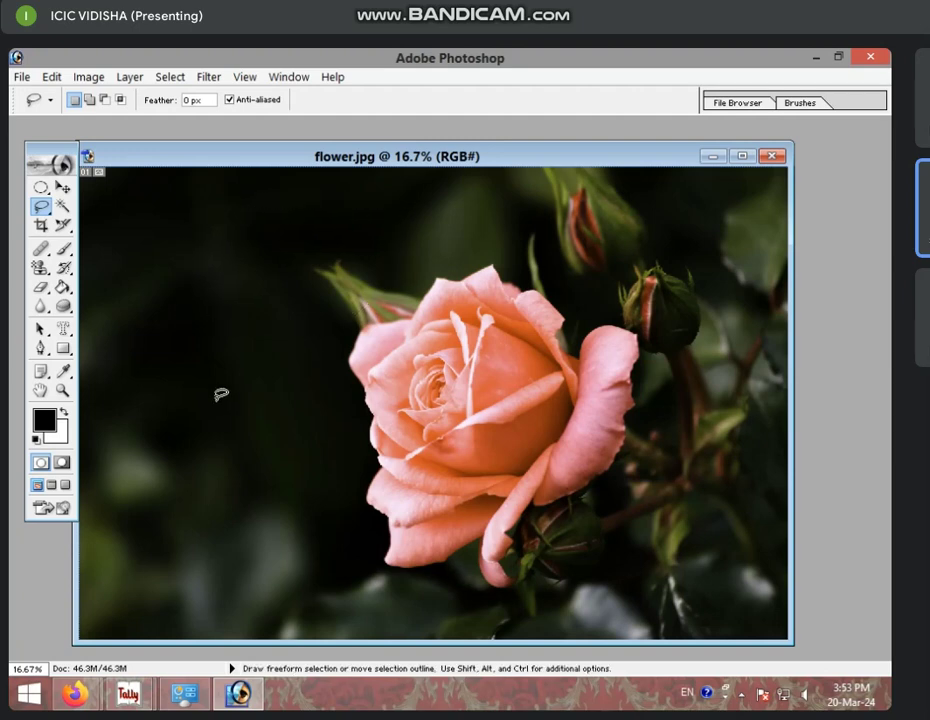
pyautogui.moveTo(340, 344)
pyautogui.mouseDown()
pyautogui.moveTo(235, 305)
pyautogui.moveTo(85, 465)
pyautogui.moveTo(247, 546)
pyautogui.moveTo(251, 527)
pyautogui.moveTo(234, 505)
pyautogui.mouseUp()
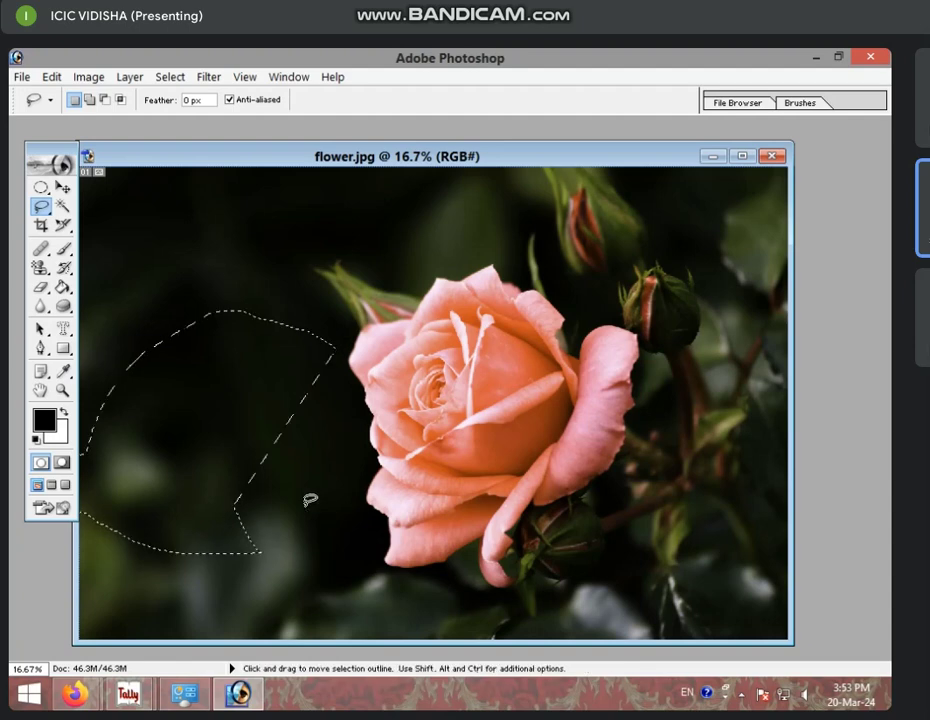
pyautogui.click(313, 500)
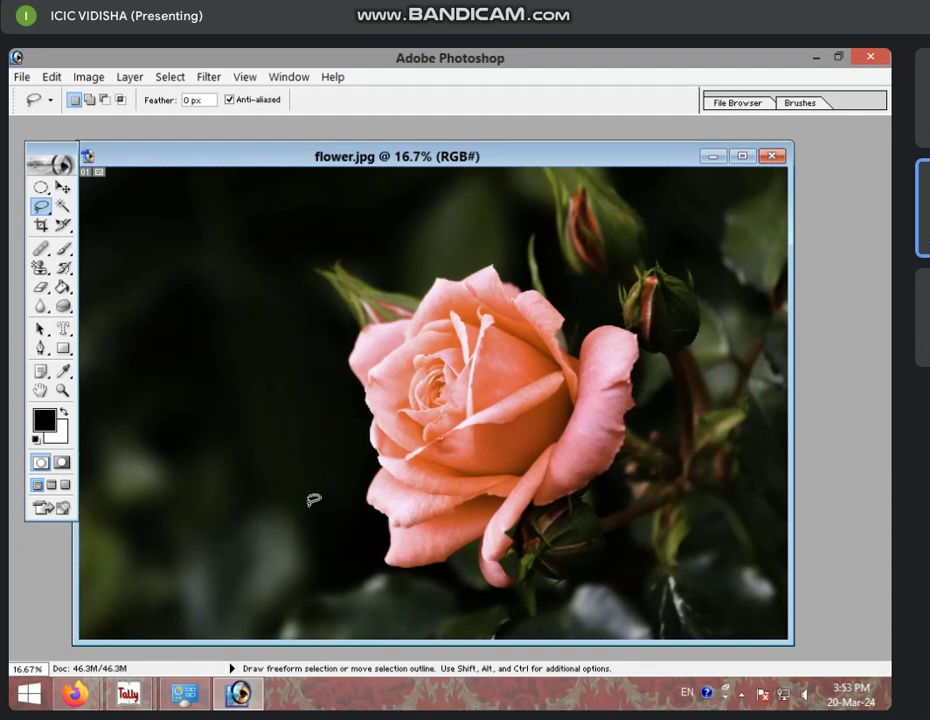
pyautogui.moveTo(357, 392)
pyautogui.mouseDown()
pyautogui.moveTo(352, 263)
pyautogui.moveTo(565, 284)
pyautogui.moveTo(561, 546)
pyautogui.mouseUp()
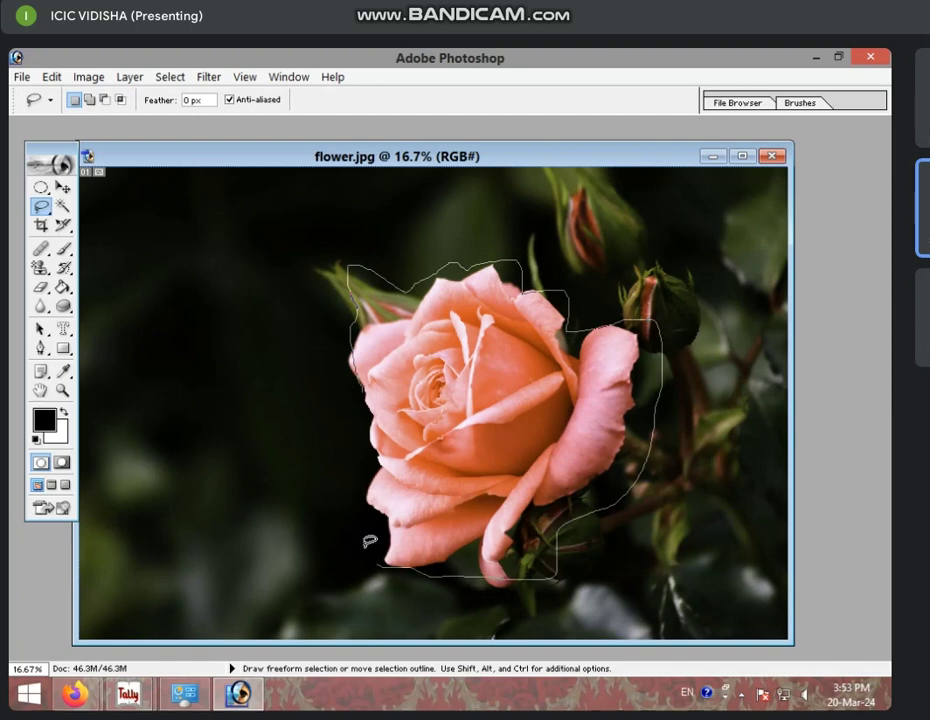
pyautogui.moveTo(561, 546); pyautogui.dragTo(363, 347)
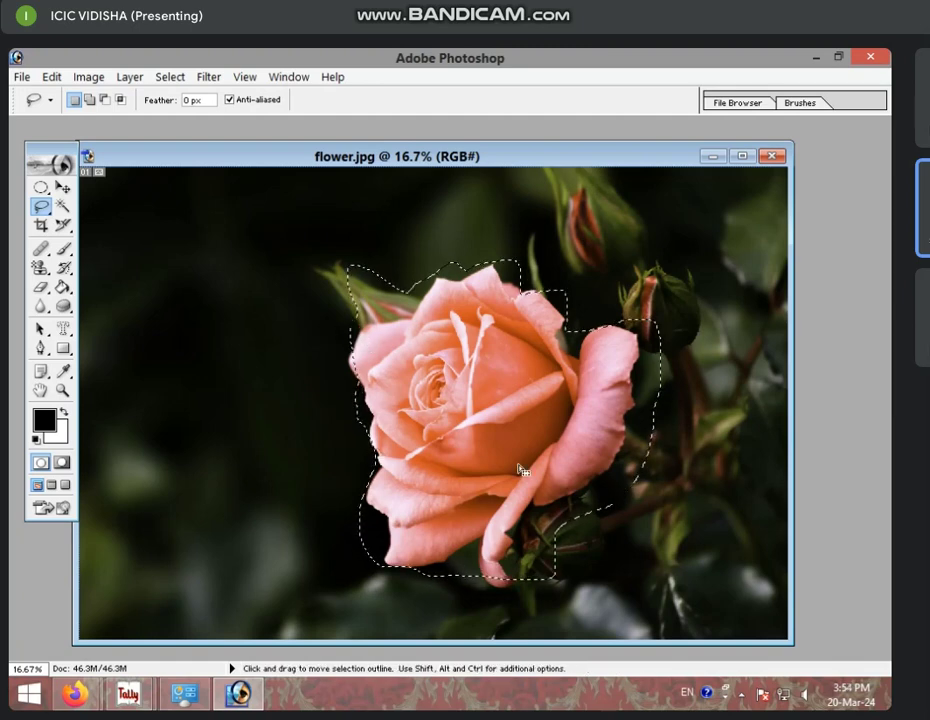
# Step: Shift the selected rose up-left and create a new blank document, Untitled-1
pyautogui.press('v')
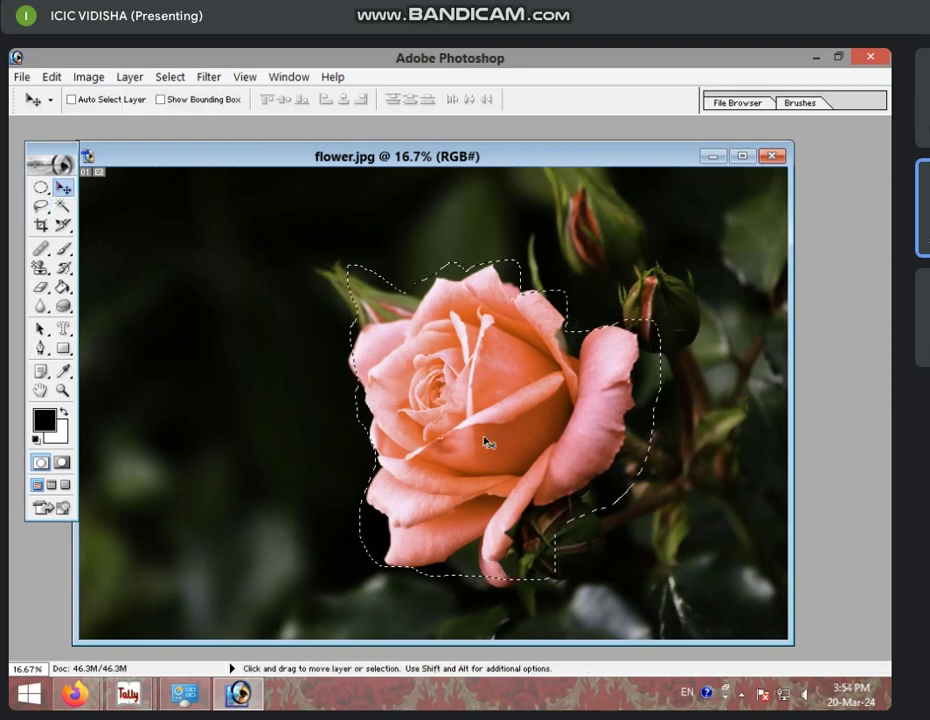
pyautogui.moveTo(488, 442); pyautogui.dragTo(394, 378)
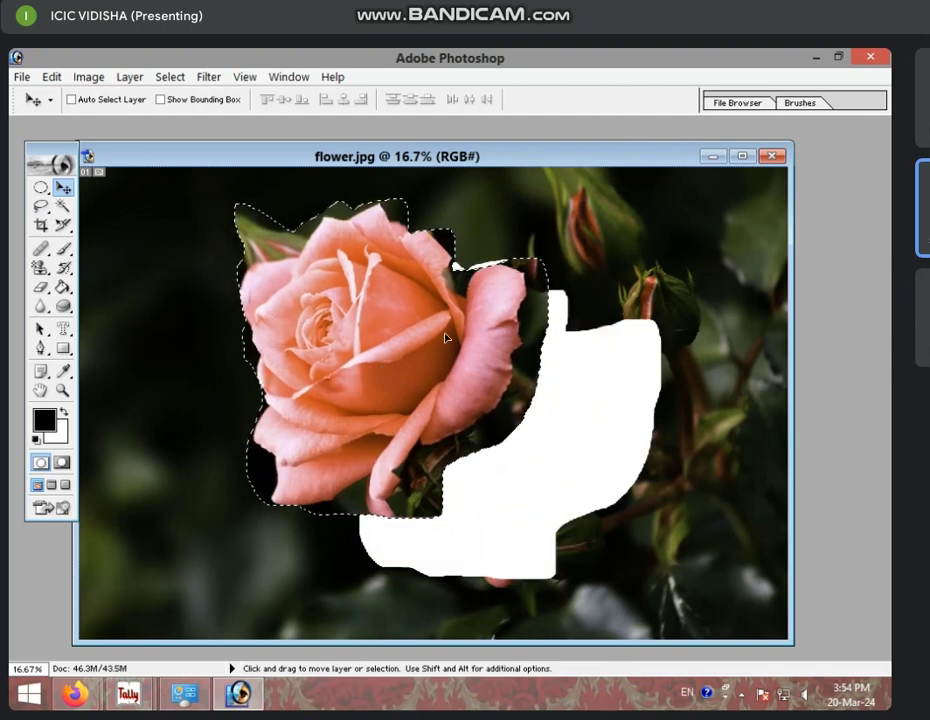
pyautogui.hotkey('ctrl', 'n')
pyautogui.click(449, 201)
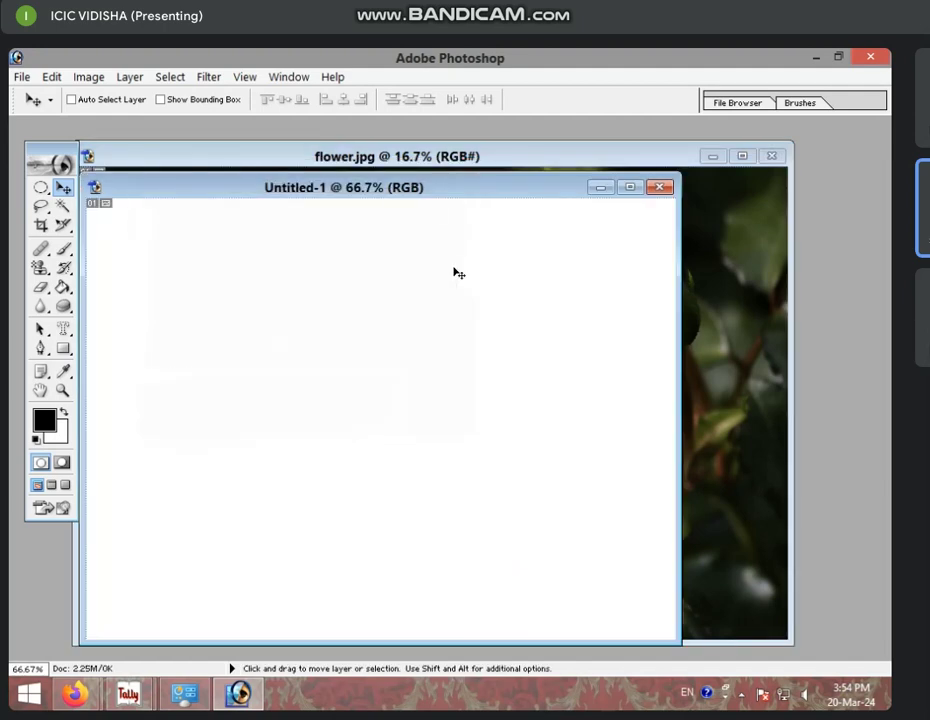
# Step: Drag the selected rose from flower.jpg into Untitled-1 and position it there
pyautogui.moveTo(415, 197); pyautogui.dragTo(432, 308)
pyautogui.click(352, 252)
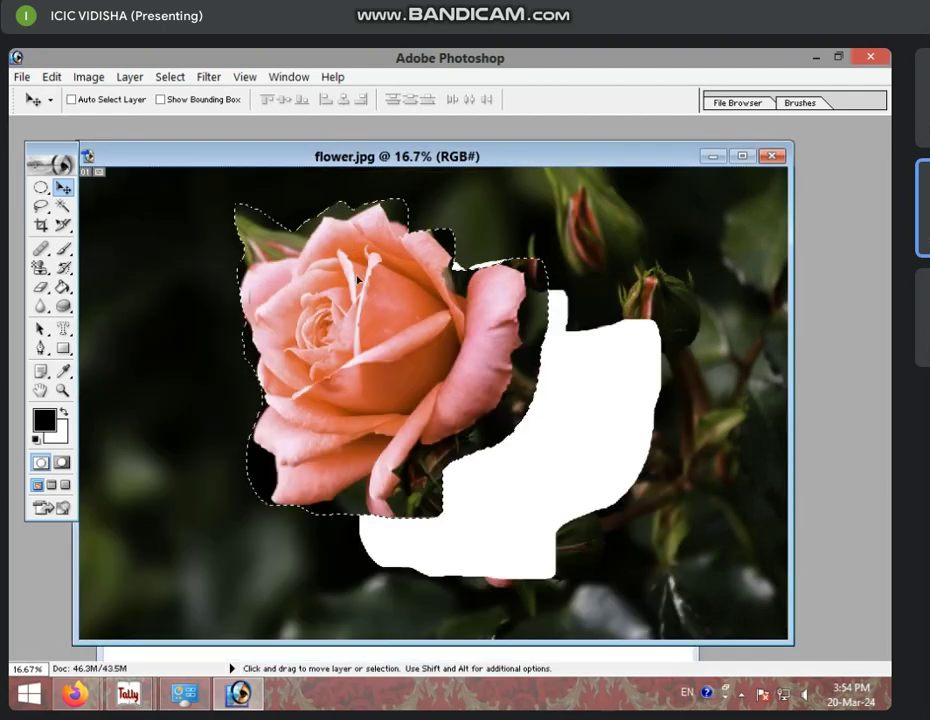
pyautogui.moveTo(358, 278)
pyautogui.mouseDown()
pyautogui.moveTo(403, 563)
pyautogui.moveTo(445, 655)
pyautogui.mouseUp()
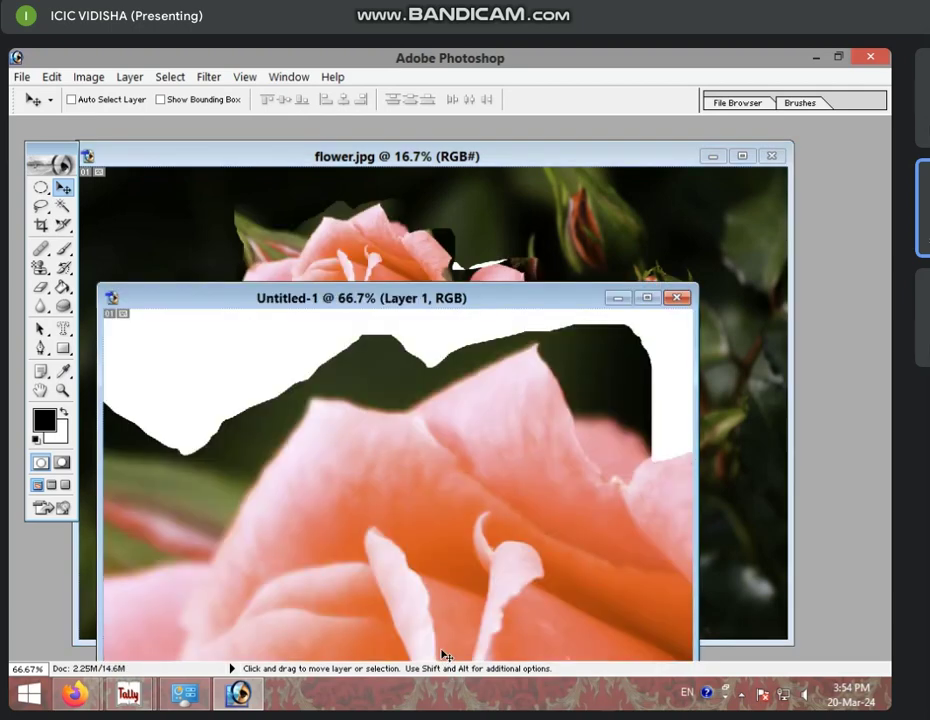
pyautogui.moveTo(390, 480); pyautogui.dragTo(243, 548)
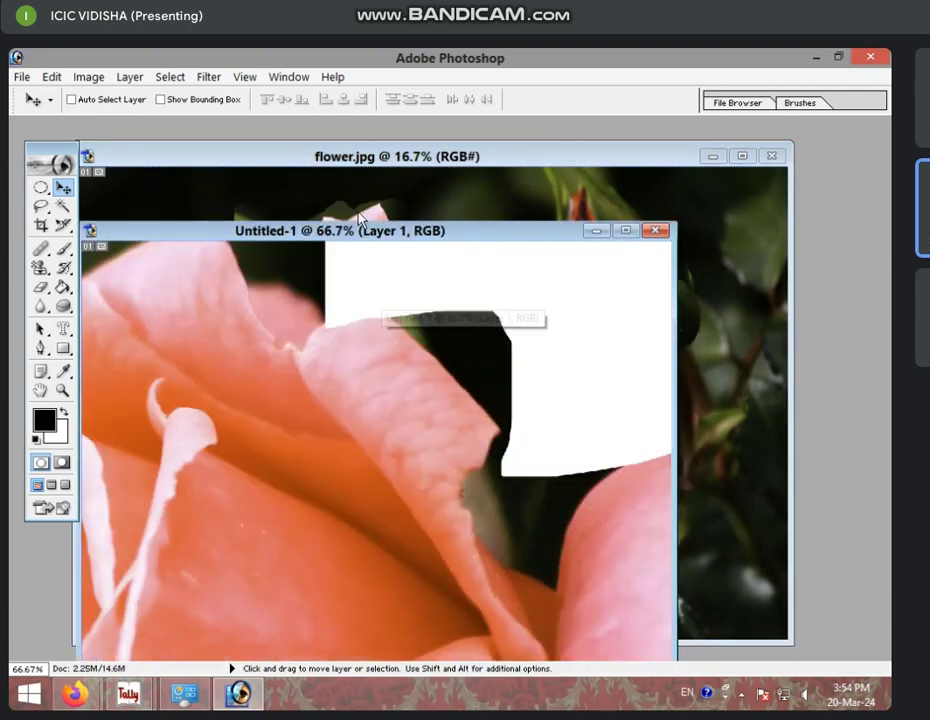
pyautogui.moveTo(382, 298); pyautogui.dragTo(404, 130)
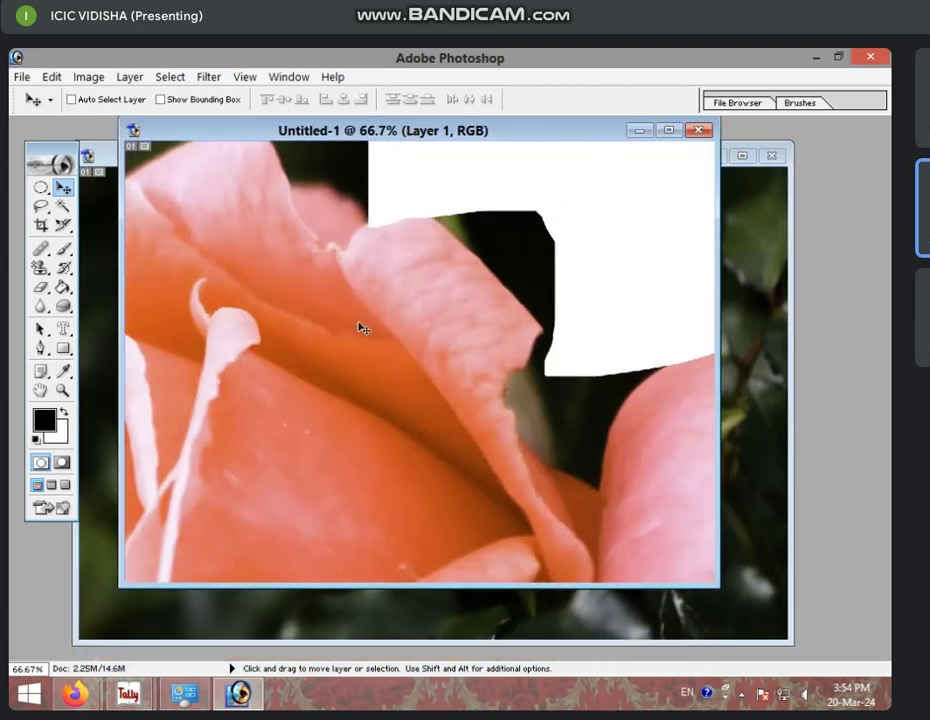
pyautogui.moveTo(363, 326)
pyautogui.mouseDown()
pyautogui.moveTo(384, 400)
pyautogui.moveTo(340, 377)
pyautogui.moveTo(357, 413)
pyautogui.moveTo(280, 441)
pyautogui.mouseUp()
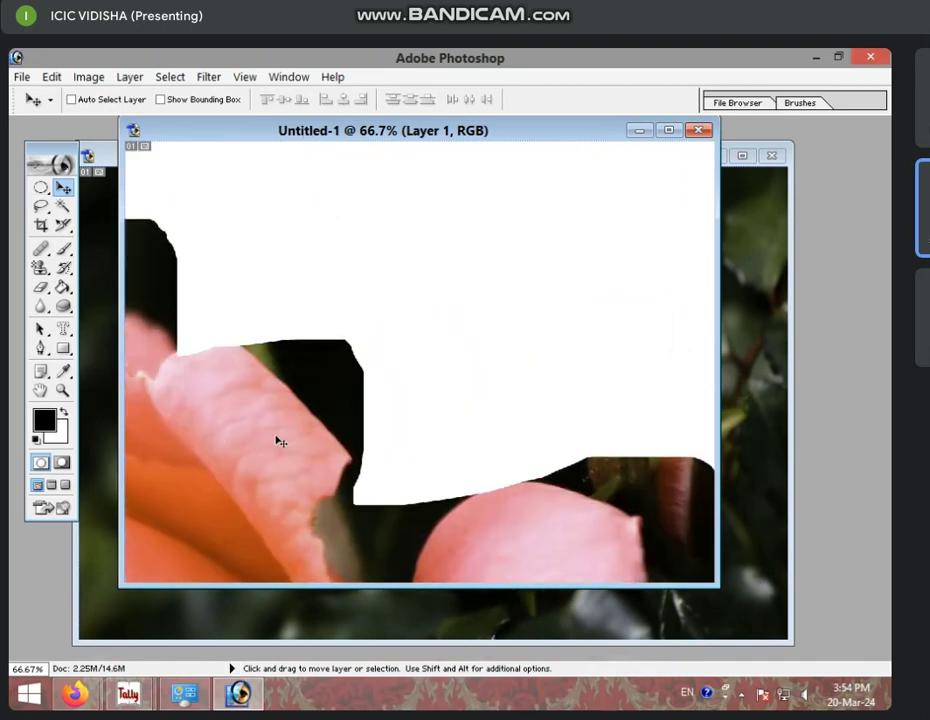
# Step: Free-transform the rose layer, scaling it down to about 53%
pyautogui.hotkey('ctrl', 't')
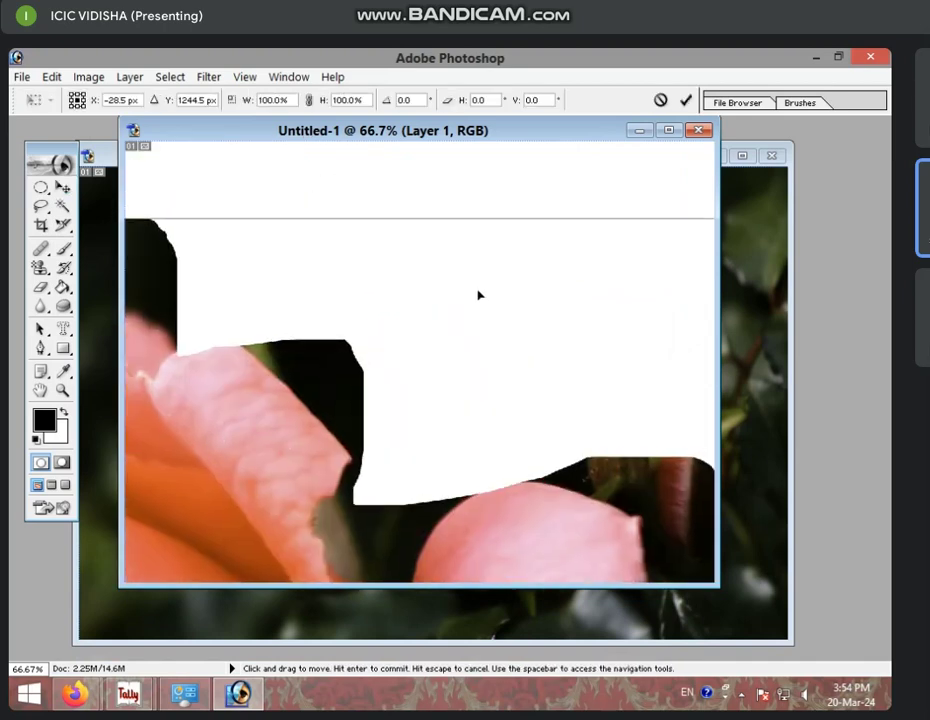
pyautogui.moveTo(224, 535); pyautogui.dragTo(116, 511)
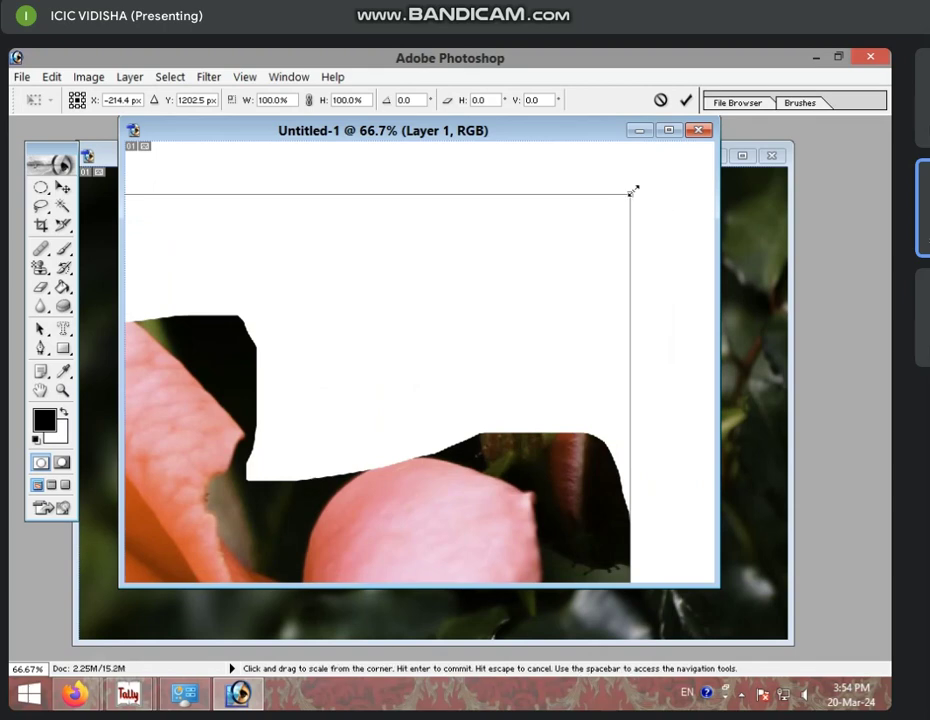
pyautogui.moveTo(633, 190); pyautogui.dragTo(566, 226)
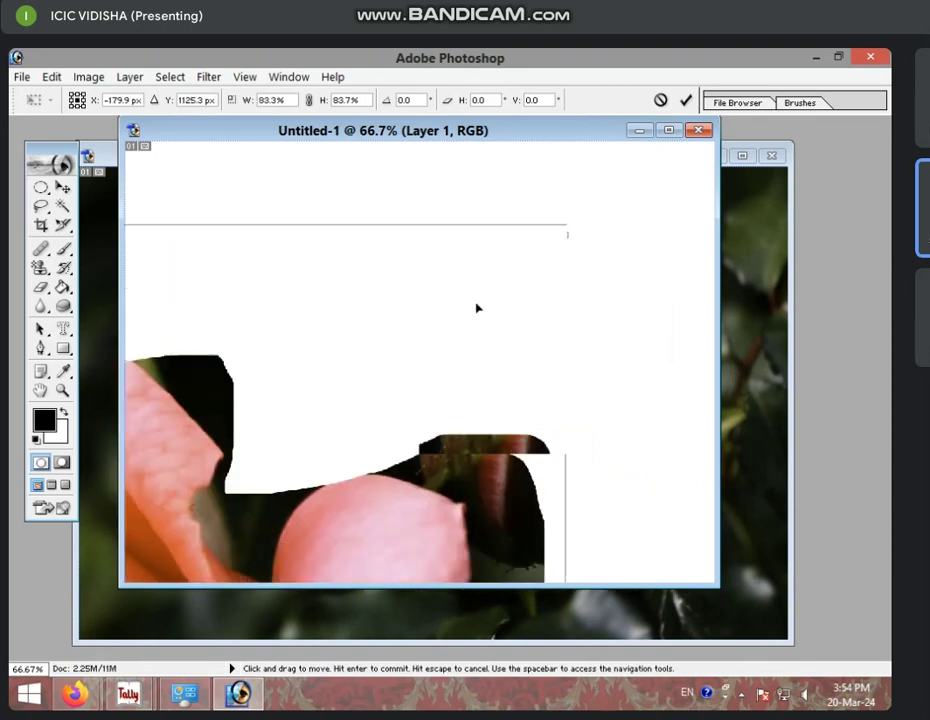
pyautogui.moveTo(602, 211); pyautogui.dragTo(387, 437)
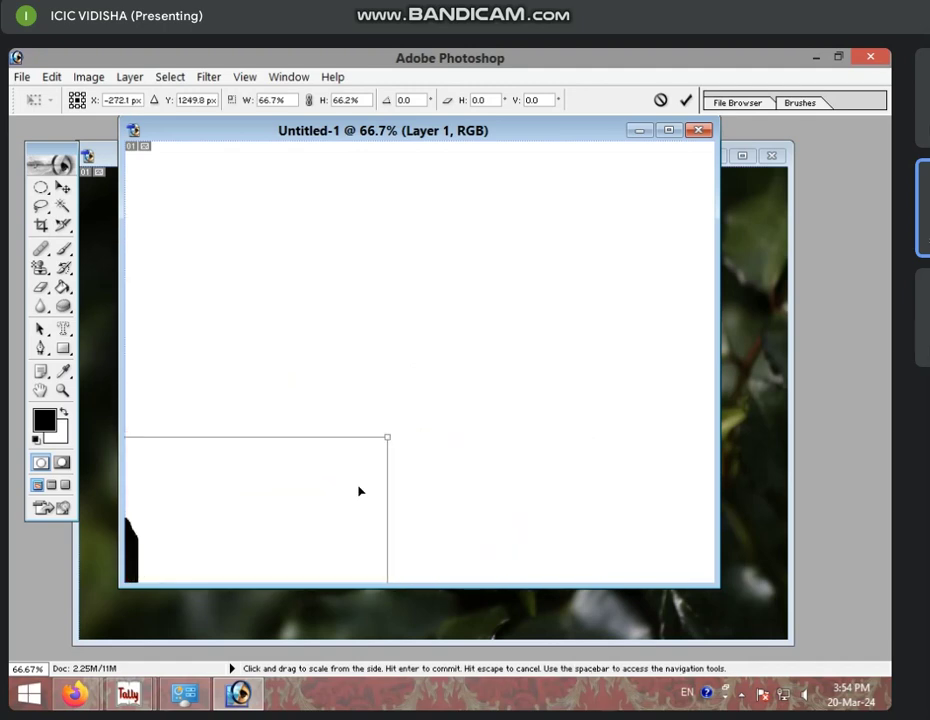
pyautogui.moveTo(360, 491); pyautogui.dragTo(432, 363)
pyautogui.moveTo(511, 295); pyautogui.dragTo(338, 450)
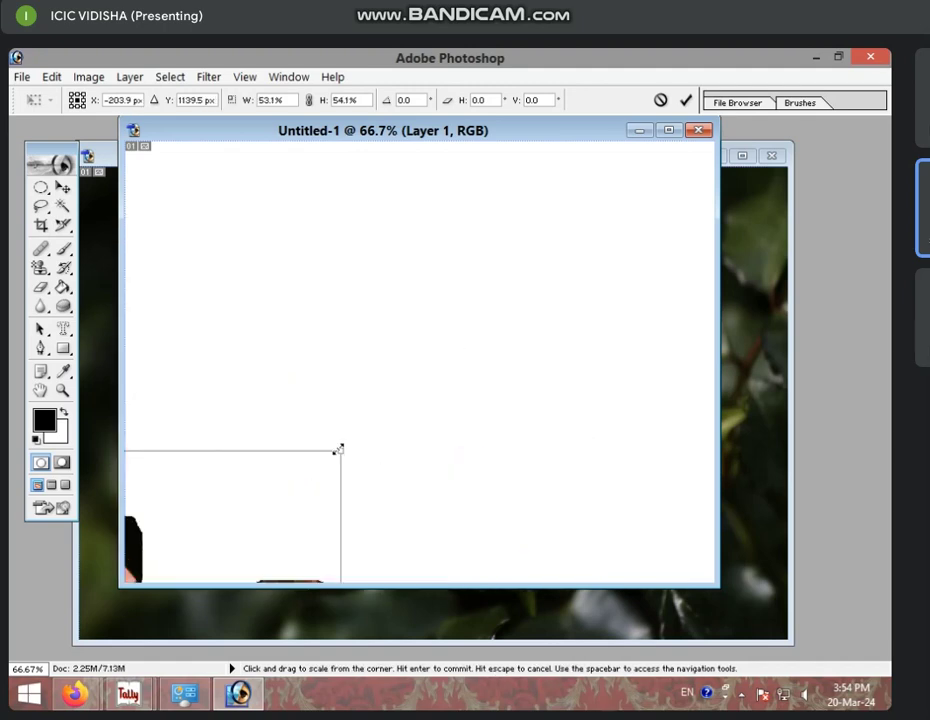
# Step: Keep shrinking and repositioning the rose to a small size, then commit the transform
pyautogui.moveTo(276, 500); pyautogui.dragTo(489, 287)
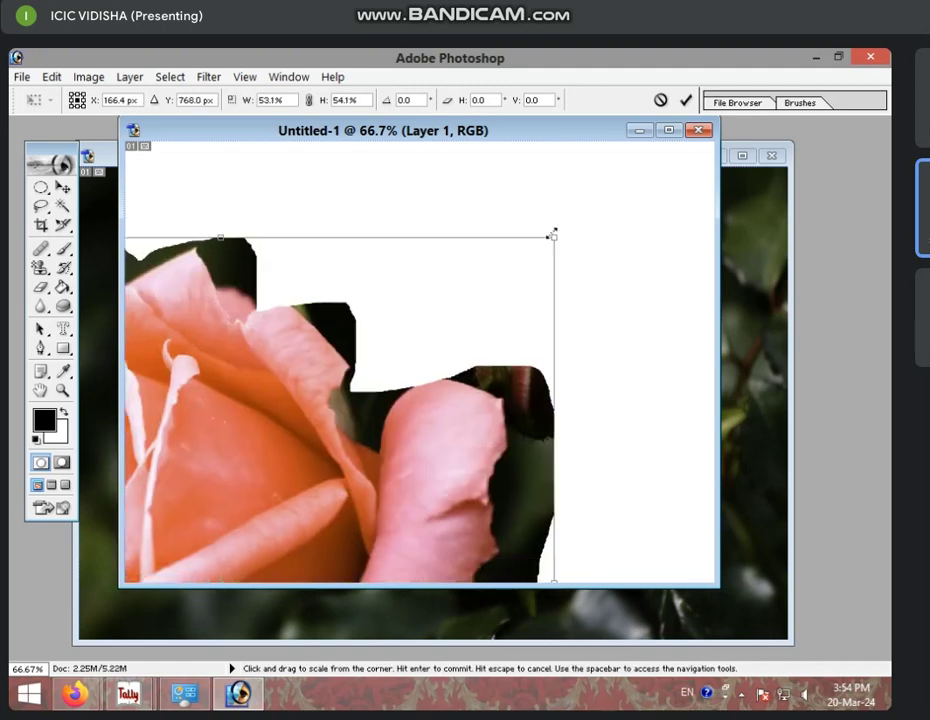
pyautogui.moveTo(553, 233); pyautogui.dragTo(378, 409)
pyautogui.moveTo(282, 477); pyautogui.dragTo(448, 301)
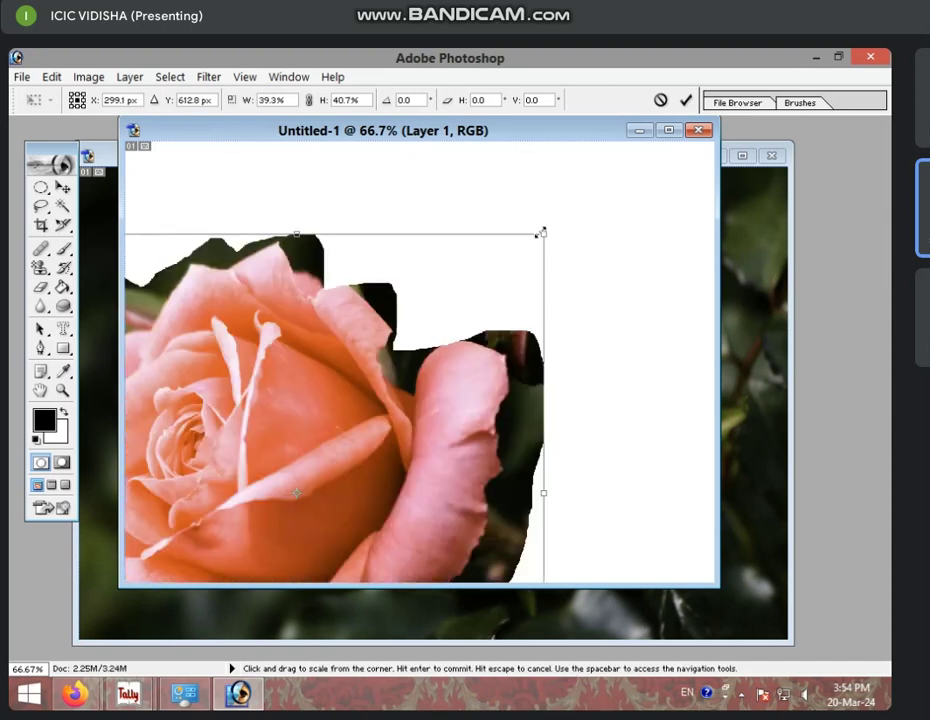
pyautogui.moveTo(540, 232)
pyautogui.mouseDown()
pyautogui.moveTo(260, 525)
pyautogui.moveTo(424, 238)
pyautogui.mouseUp()
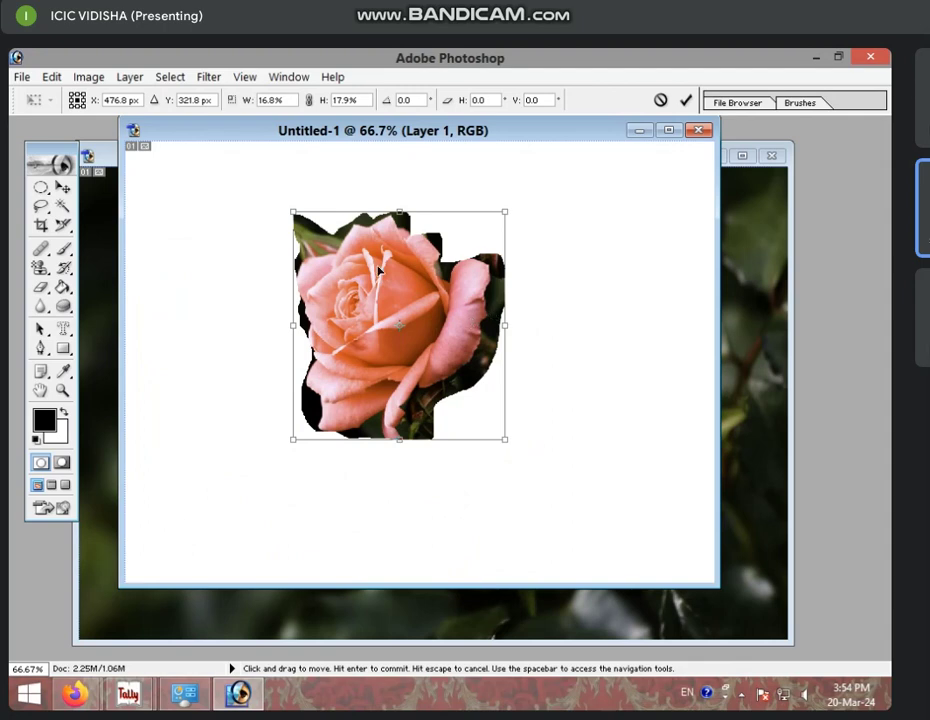
pyautogui.moveTo(378, 270)
pyautogui.mouseDown()
pyautogui.moveTo(395, 319)
pyautogui.moveTo(341, 300)
pyautogui.mouseUp()
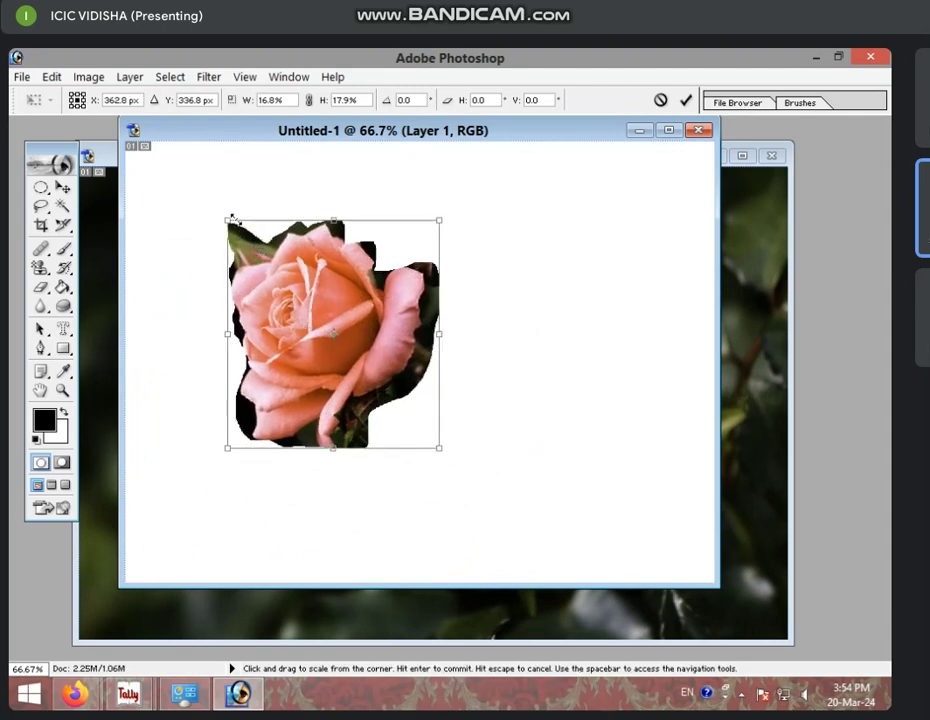
pyautogui.moveTo(227, 219)
pyautogui.mouseDown()
pyautogui.moveTo(361, 394)
pyautogui.moveTo(197, 255)
pyautogui.mouseUp()
pyautogui.press('Return')
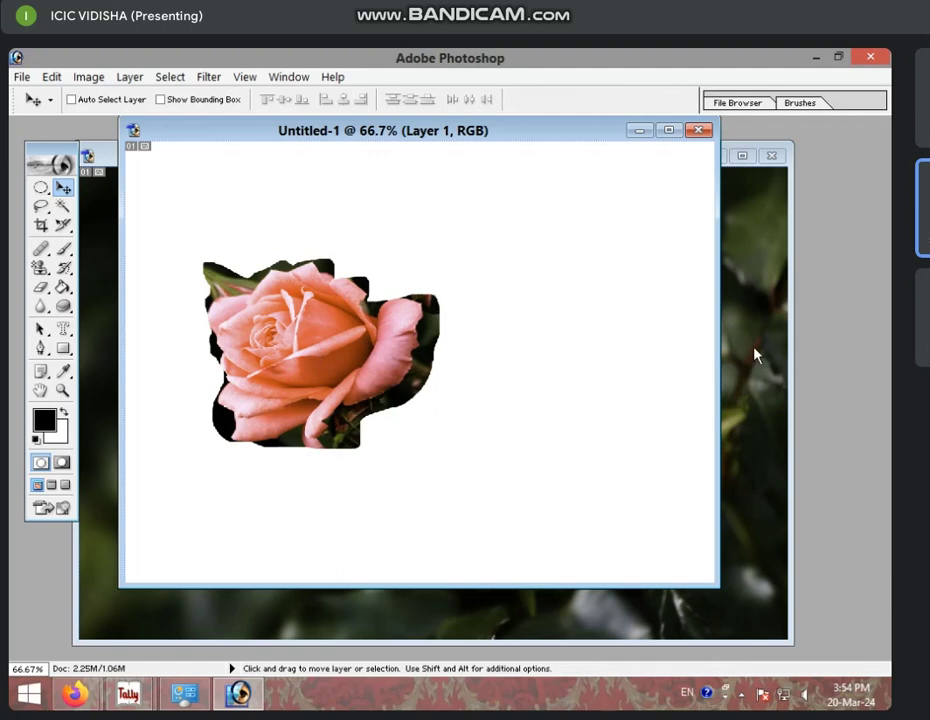
# Step: Bring flower.jpg to the front, showing the white gap left by the moved rose
pyautogui.click(755, 297)
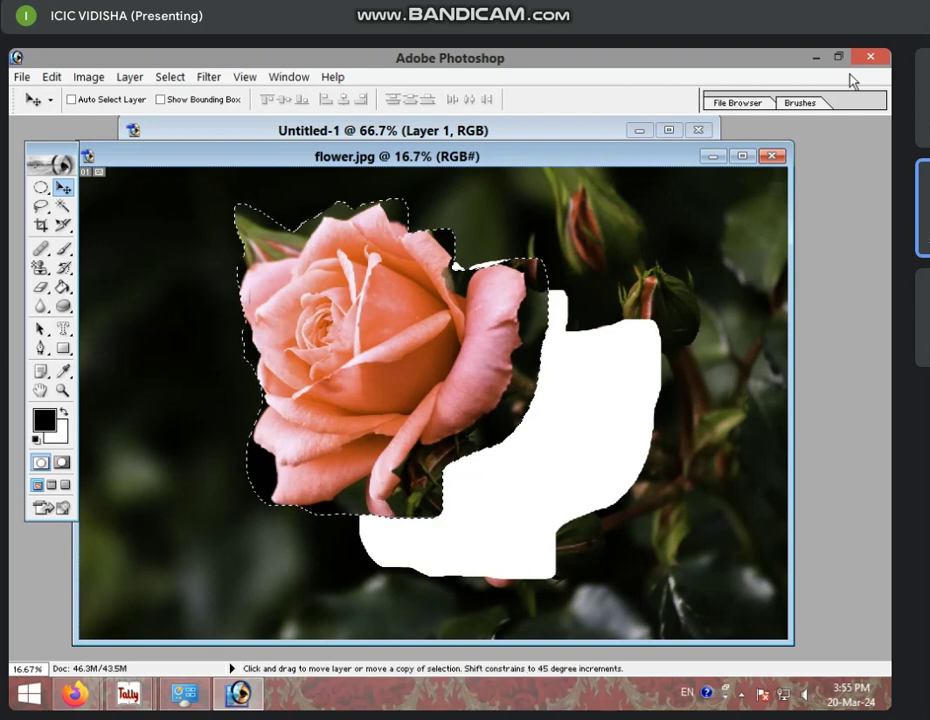
# Step: Undo the rose move in flower.jpg, deselect it, and show the lasso tool variants
pyautogui.hotkey('ctrl', 'alt', 'z')
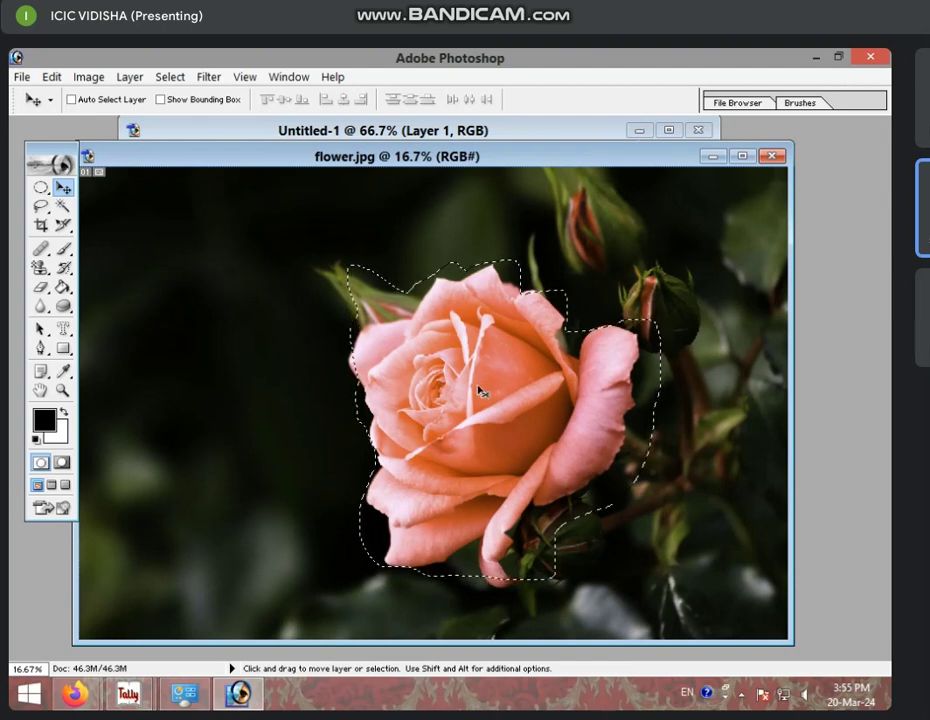
pyautogui.click(39, 206)
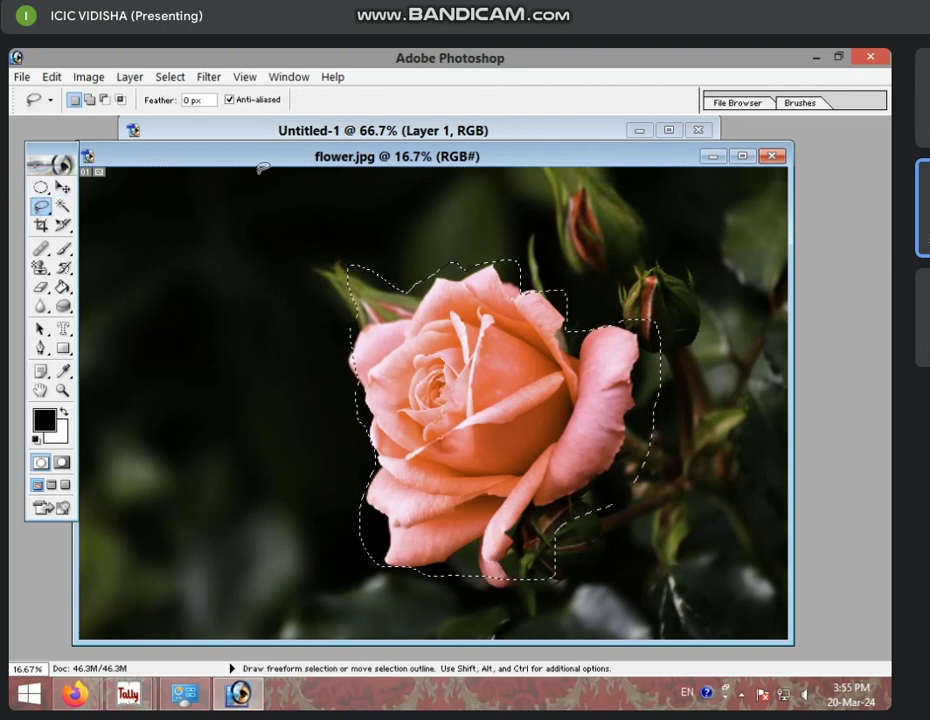
pyautogui.click(453, 313)
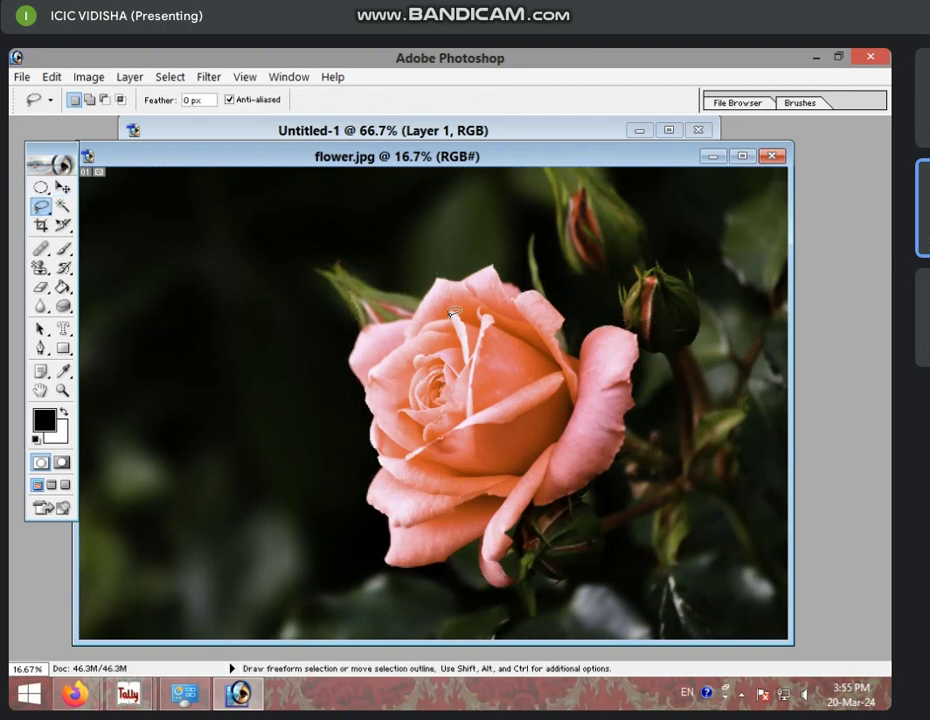
pyautogui.click(40, 206)
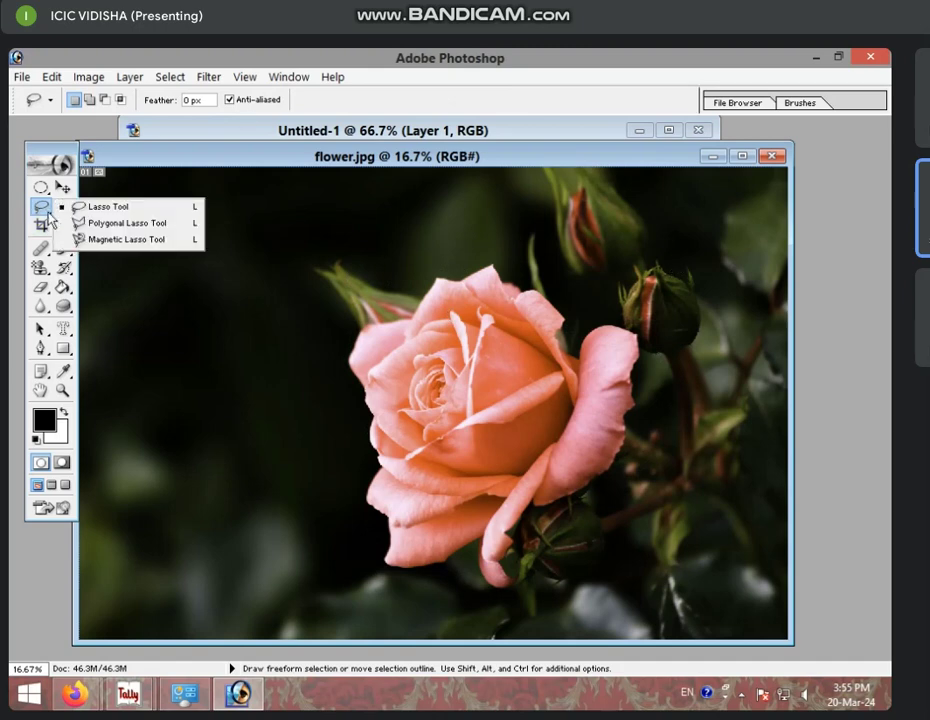
# Step: With the Polygonal Lasso, place corners from the leaf tip around the rose's right and bottom edges
pyautogui.click(100, 224)
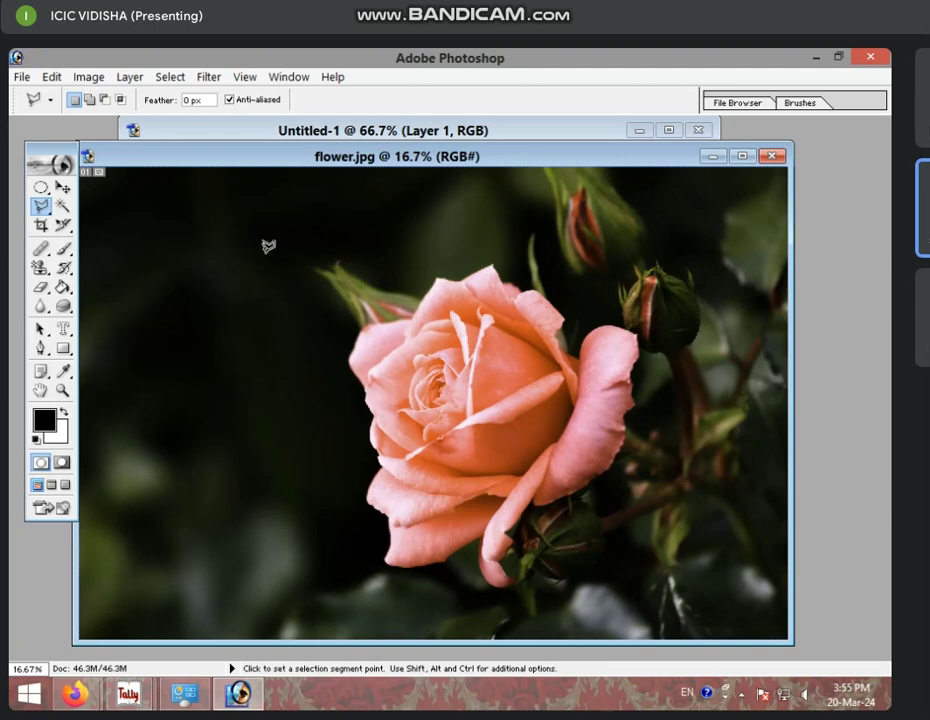
pyautogui.click(314, 296)
pyautogui.click(591, 247)
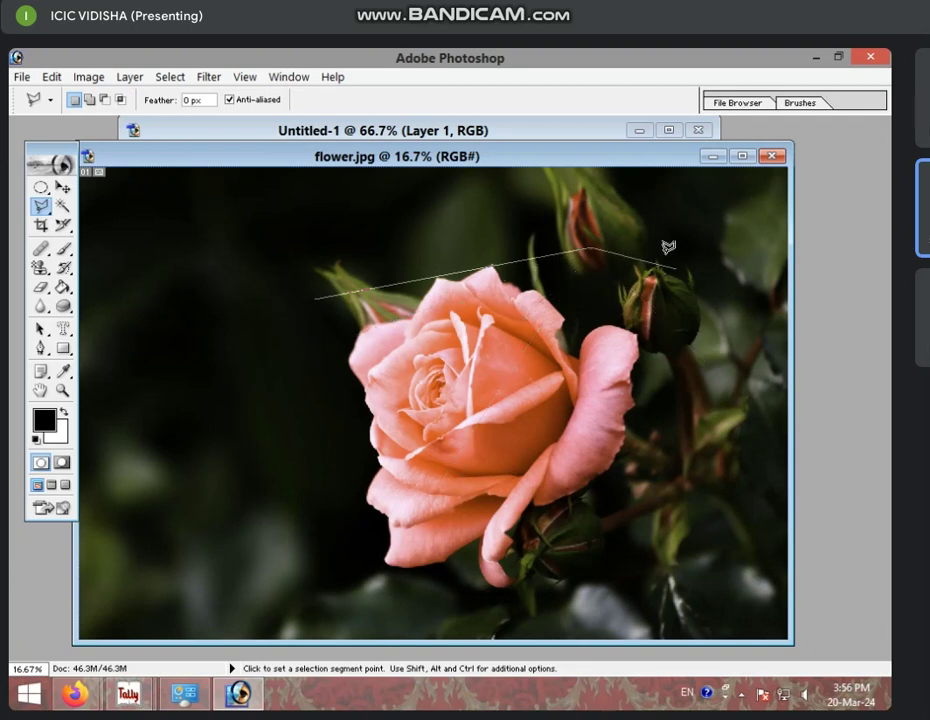
pyautogui.click(726, 315)
pyautogui.click(696, 447)
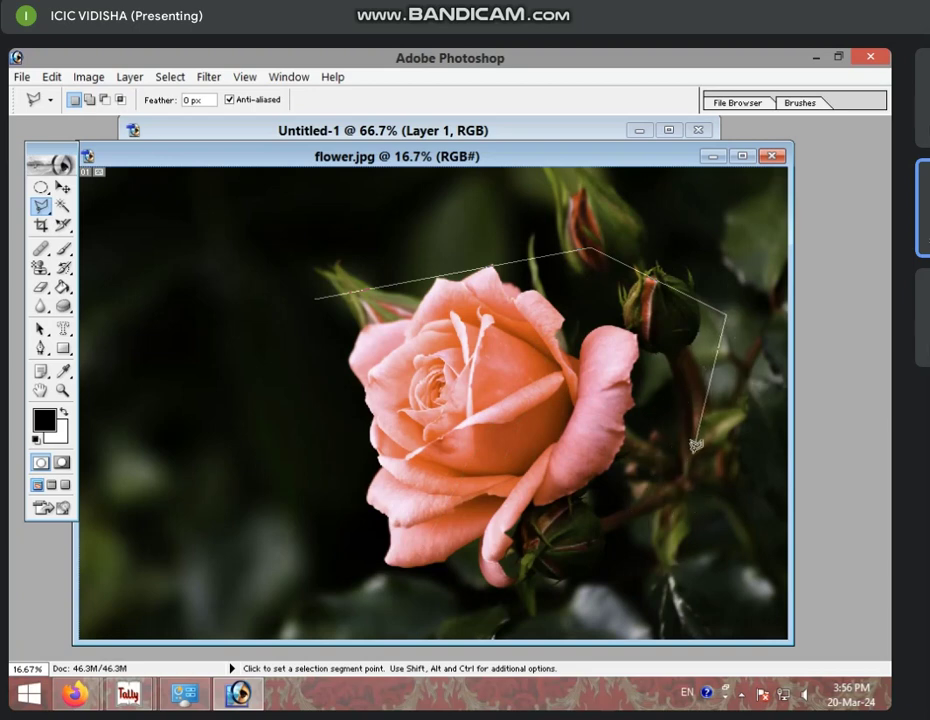
pyautogui.click(650, 490)
pyautogui.click(540, 577)
# Step: Continue corners up the rose's left side, close the outline, then deselect it
pyautogui.click(401, 565)
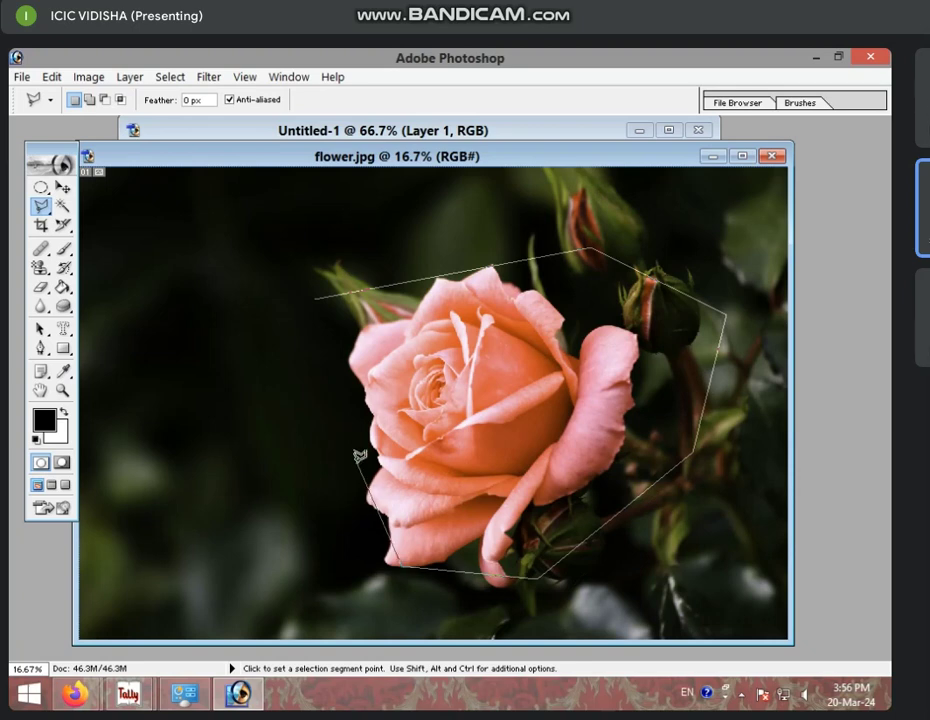
pyautogui.click(358, 462)
pyautogui.click(241, 440)
pyautogui.click(327, 360)
pyautogui.click(241, 316)
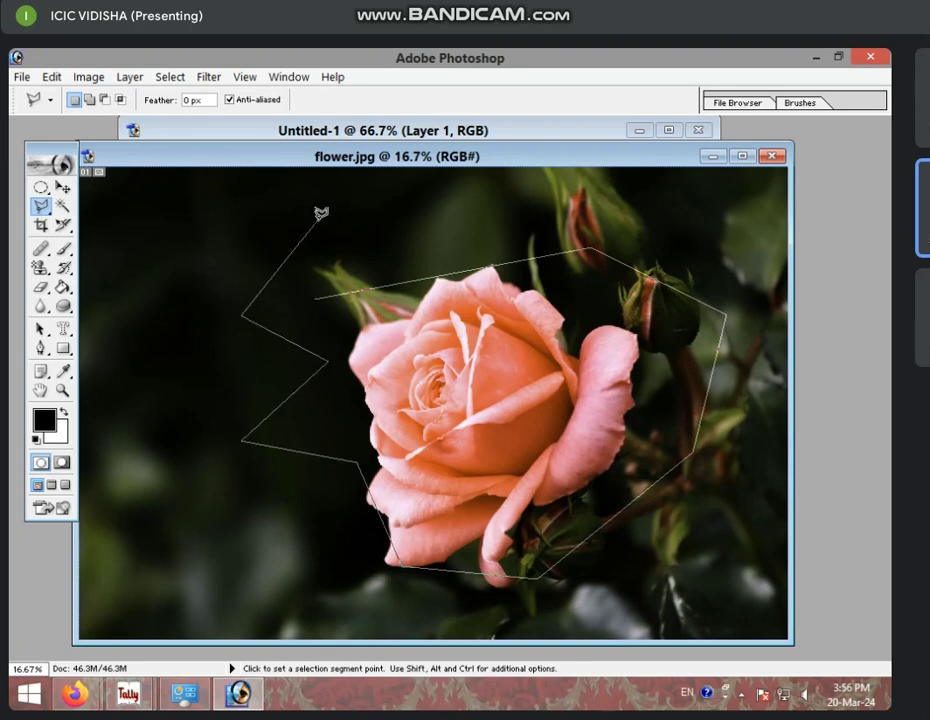
pyautogui.click(322, 221)
pyautogui.click(401, 285)
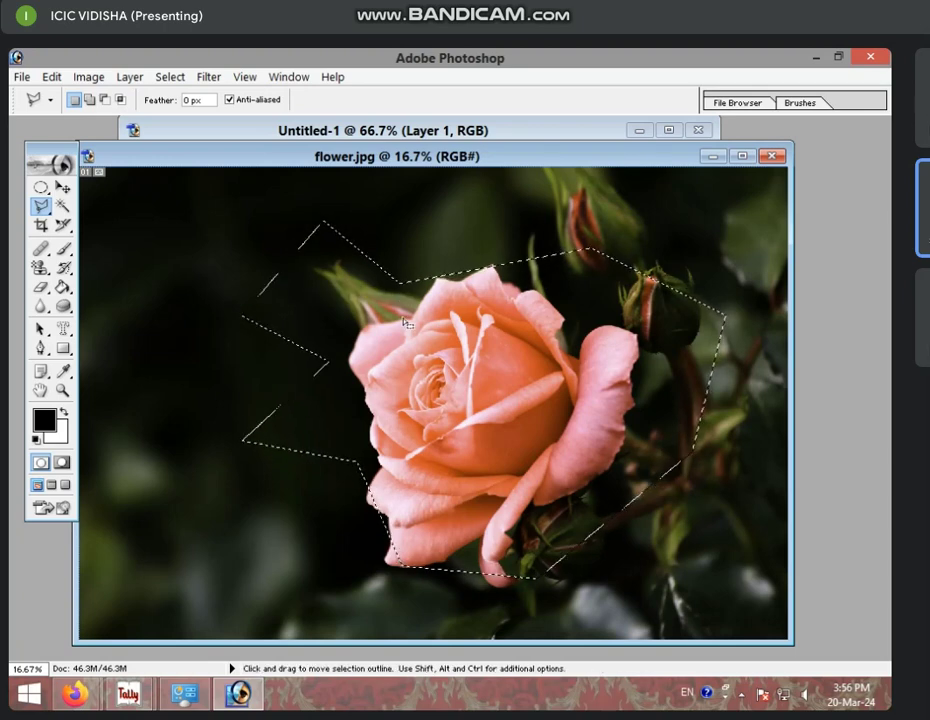
pyautogui.hotkey('ctrl', 'd')
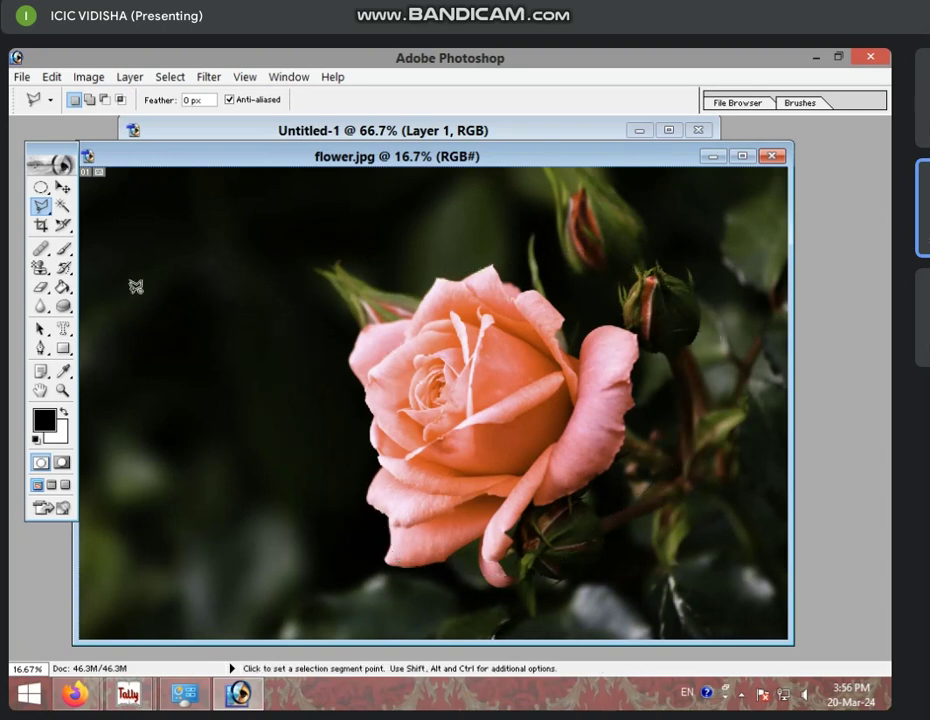
# Step: Start a polygon outline above the leaf with corners in the dark area, then delete the last few
pyautogui.click(134, 291)
pyautogui.click(363, 234)
pyautogui.click(377, 281)
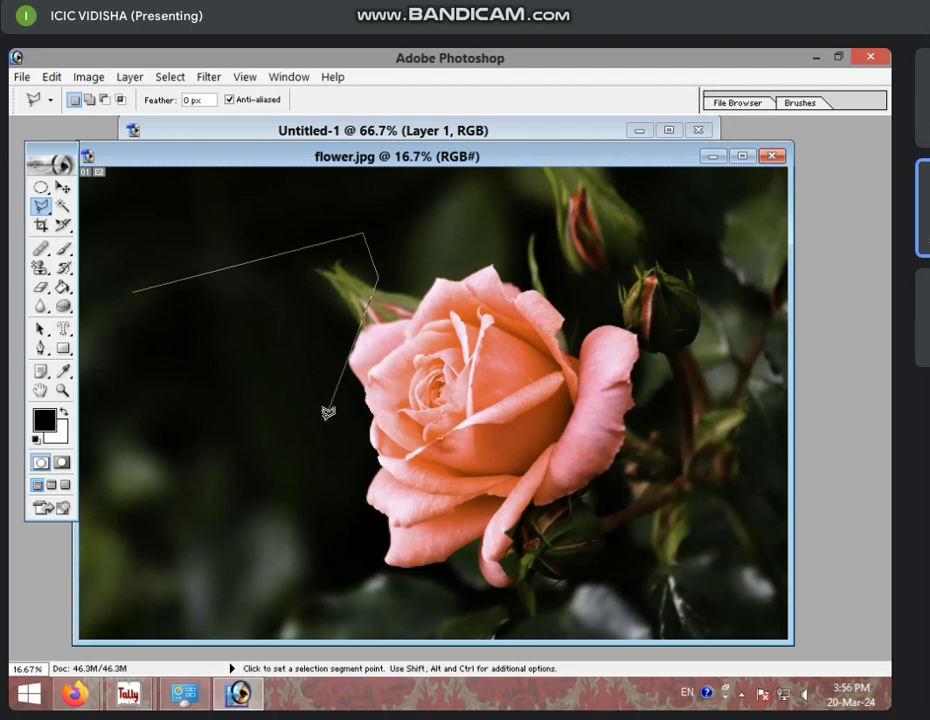
pyautogui.click(326, 421)
pyautogui.click(162, 463)
pyautogui.click(153, 379)
pyautogui.click(106, 327)
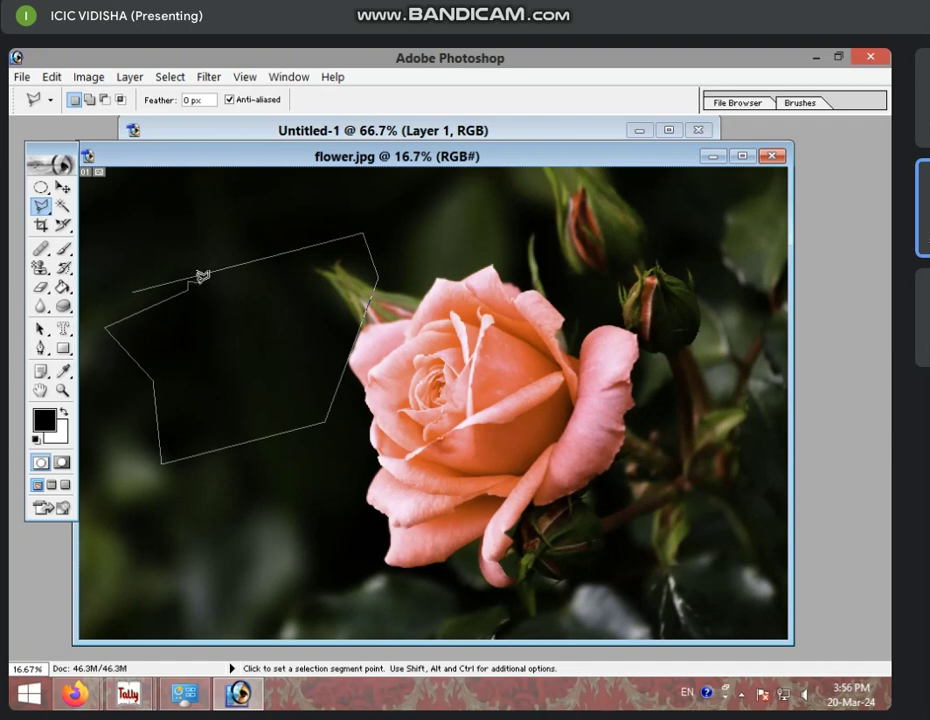
pyautogui.press('Delete')
pyautogui.press('Delete')
pyautogui.press('Delete')
pyautogui.press('Delete')
pyautogui.press('Delete')
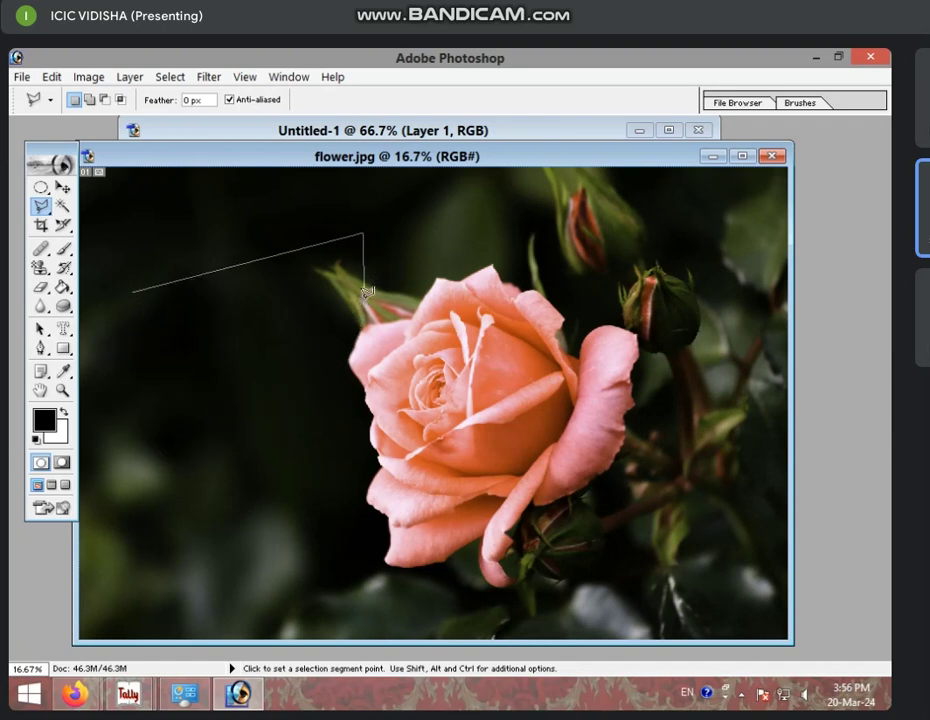
pyautogui.press('Delete')
# Step: Re-place corners along the leaf tip and petal edge, removing misplaced points, and close the selection
pyautogui.click(373, 247)
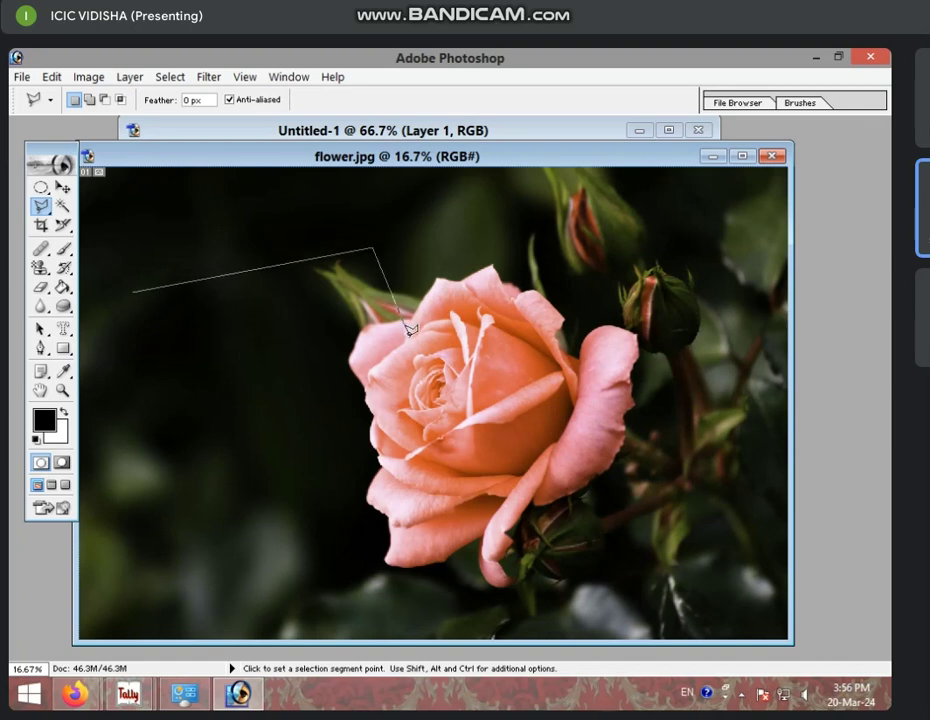
pyautogui.click(407, 330)
pyautogui.press('Delete')
pyautogui.click(288, 430)
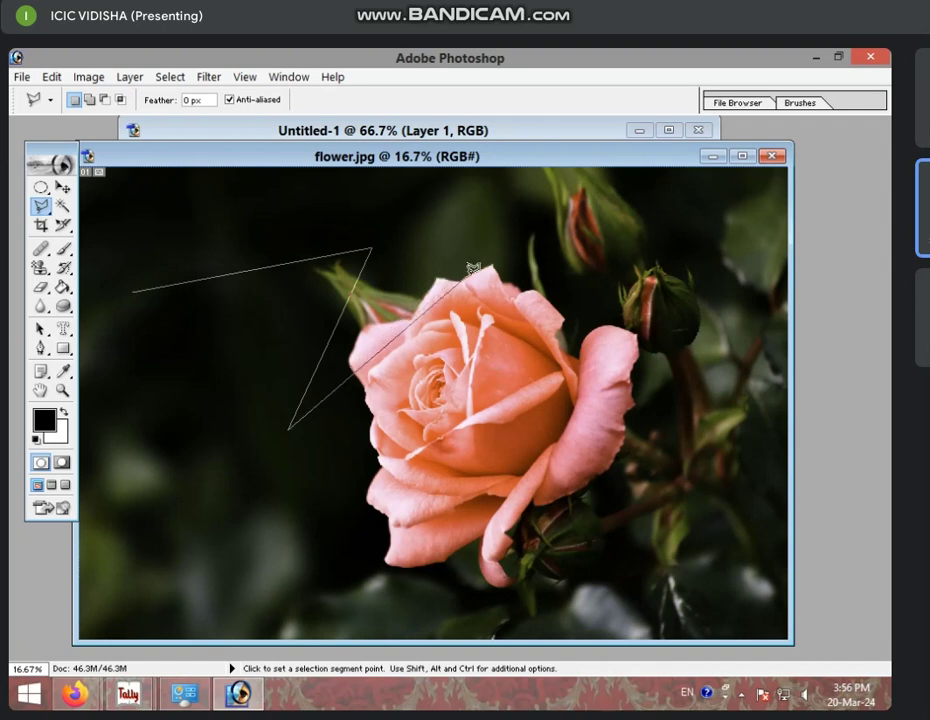
pyautogui.press('Delete')
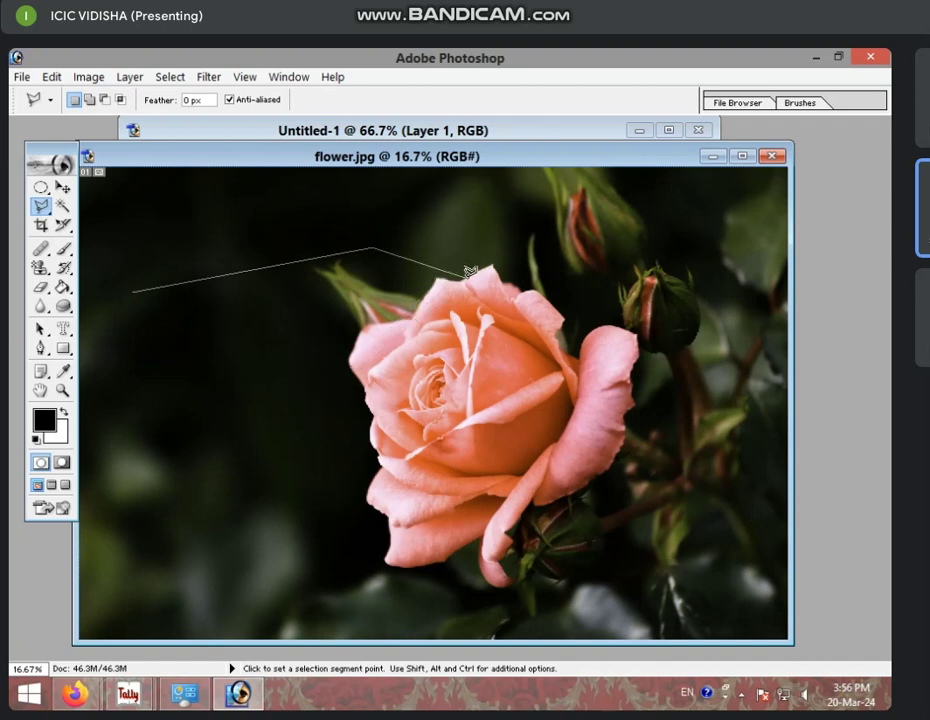
pyautogui.click(405, 332)
pyautogui.click(302, 442)
pyautogui.click(208, 355)
pyautogui.click(135, 316)
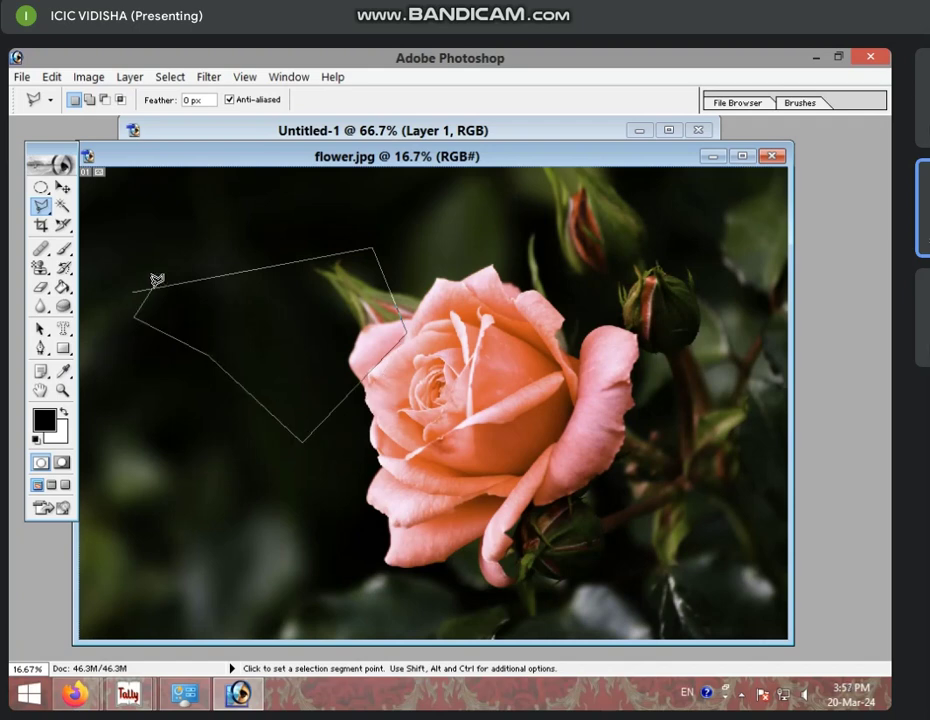
pyautogui.click(155, 280)
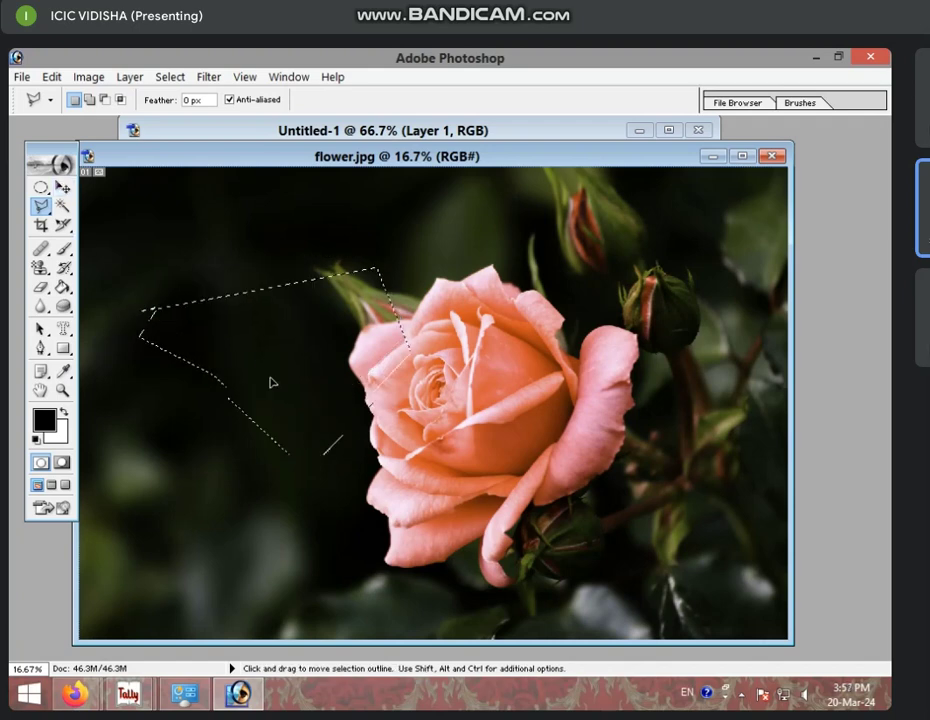
# Step: Move the selected patch, undo it, and switch to the Magnetic Lasso (10 px width, 10% contrast, frequency 57)
pyautogui.moveTo(270, 382)
pyautogui.mouseDown()
pyautogui.moveTo(293, 376)
pyautogui.moveTo(258, 438)
pyautogui.mouseUp()
pyautogui.click(62, 187)
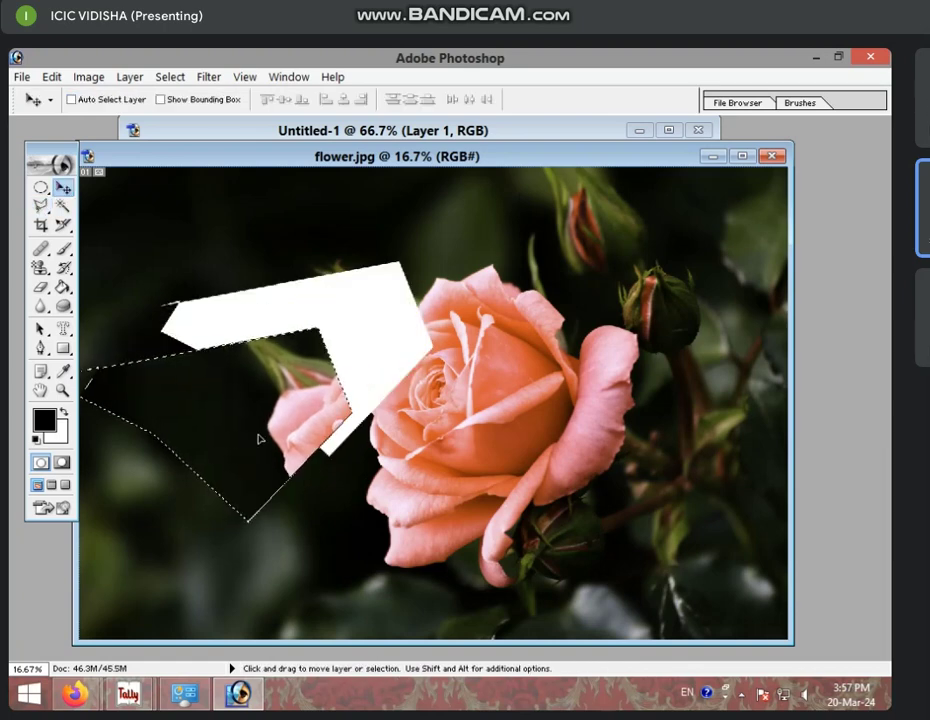
pyautogui.press('alt')
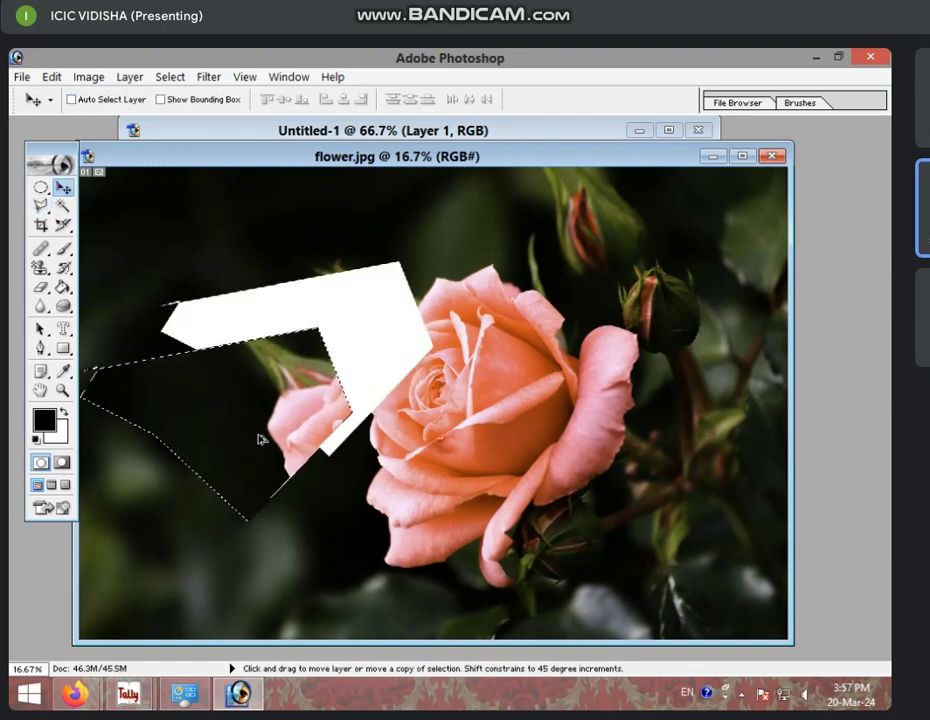
pyautogui.hotkey('ctrl', 'alt', 'z')
pyautogui.hotkey('ctrl', 'alt', 'z')
pyautogui.hotkey('ctrl', 'alt', 'z')
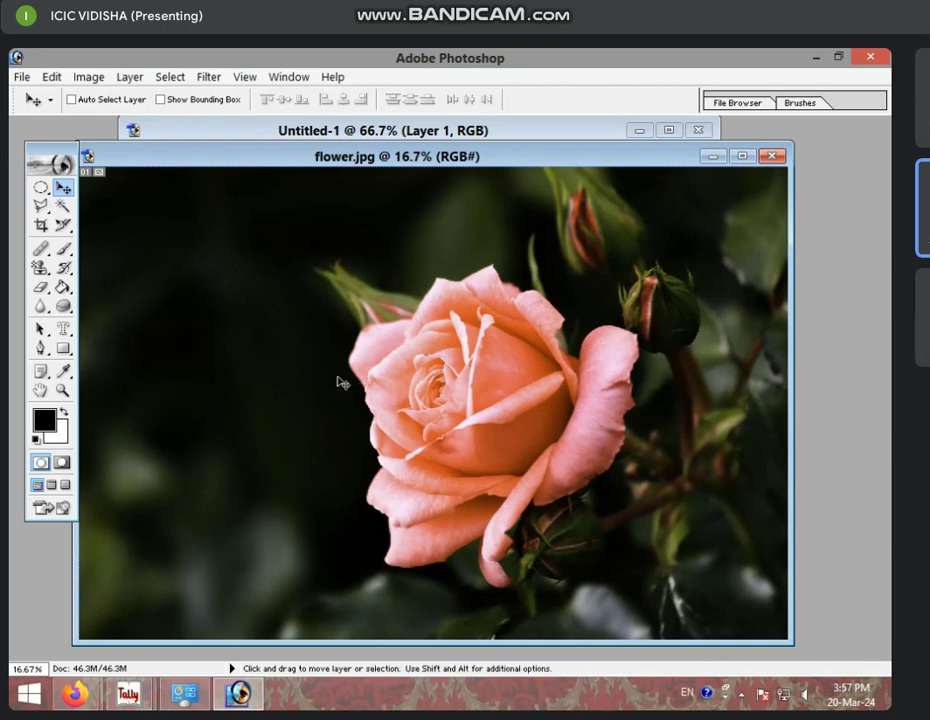
pyautogui.click(44, 209)
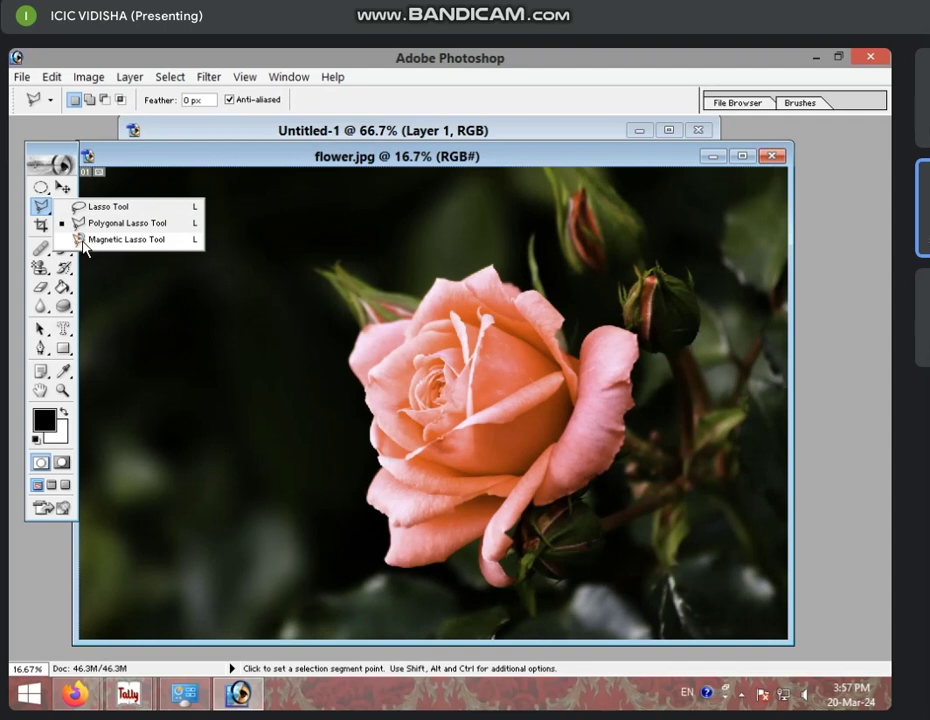
pyautogui.click(110, 239)
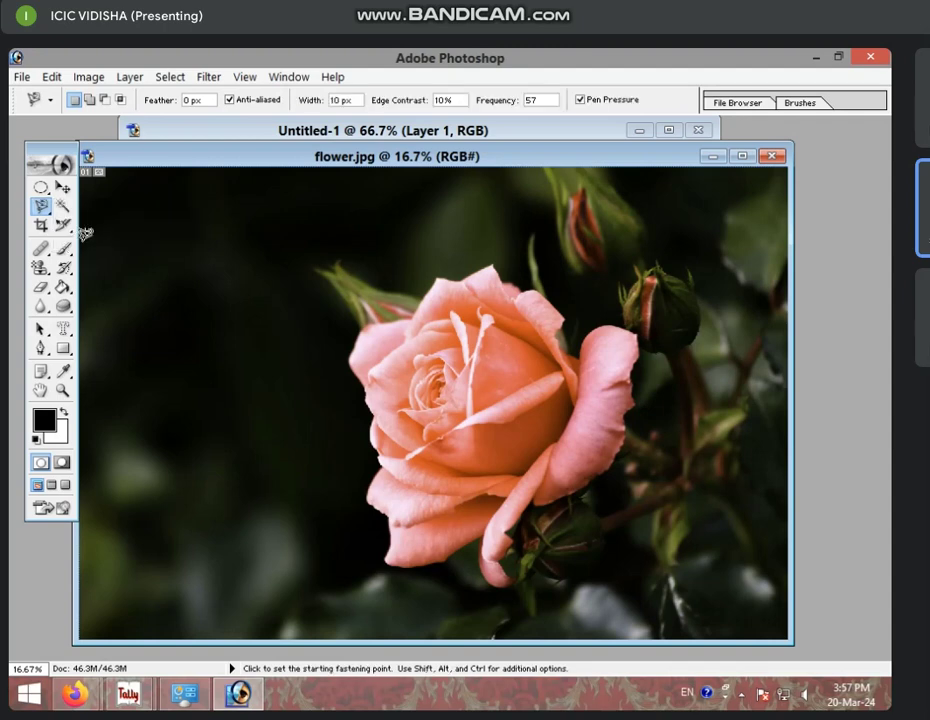